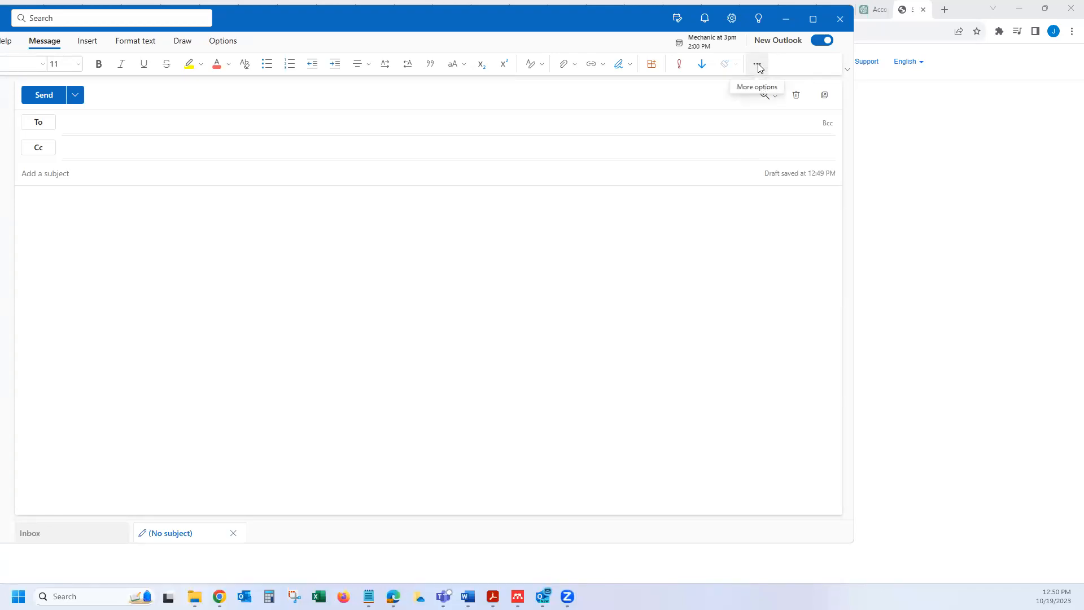
Step: Add a poll to the draft email with the question "Poll on Fraud Course Offering" and copy the question text
click(758, 65)
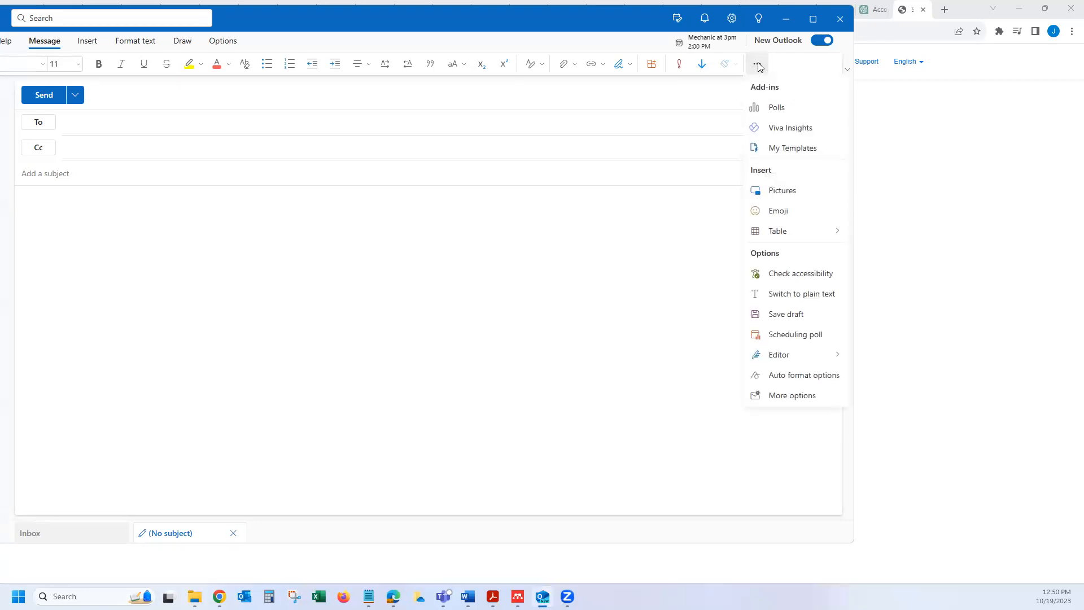
click(782, 113)
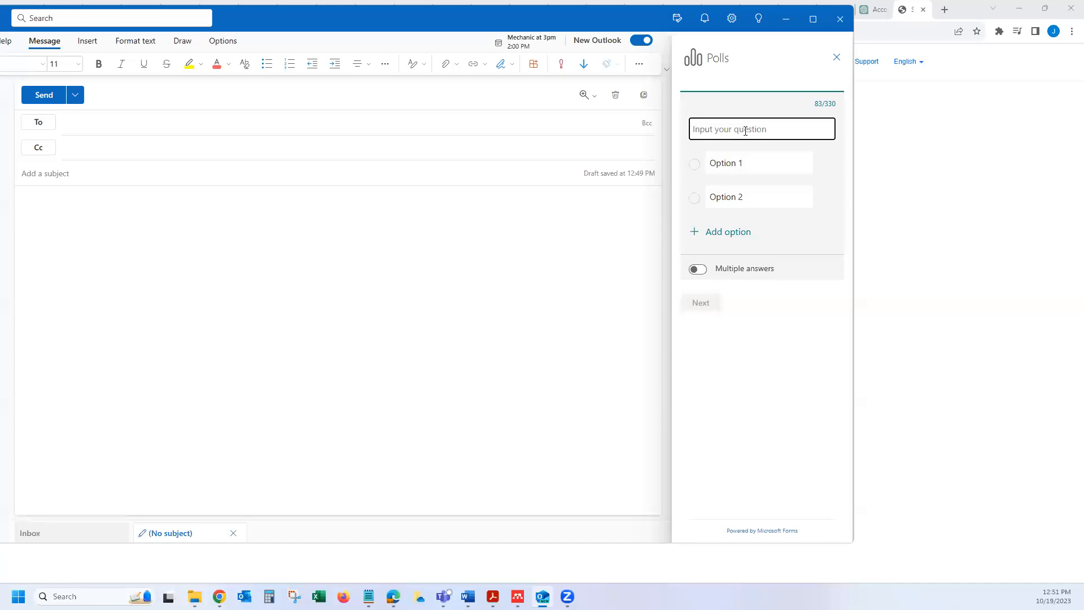
text(Po)
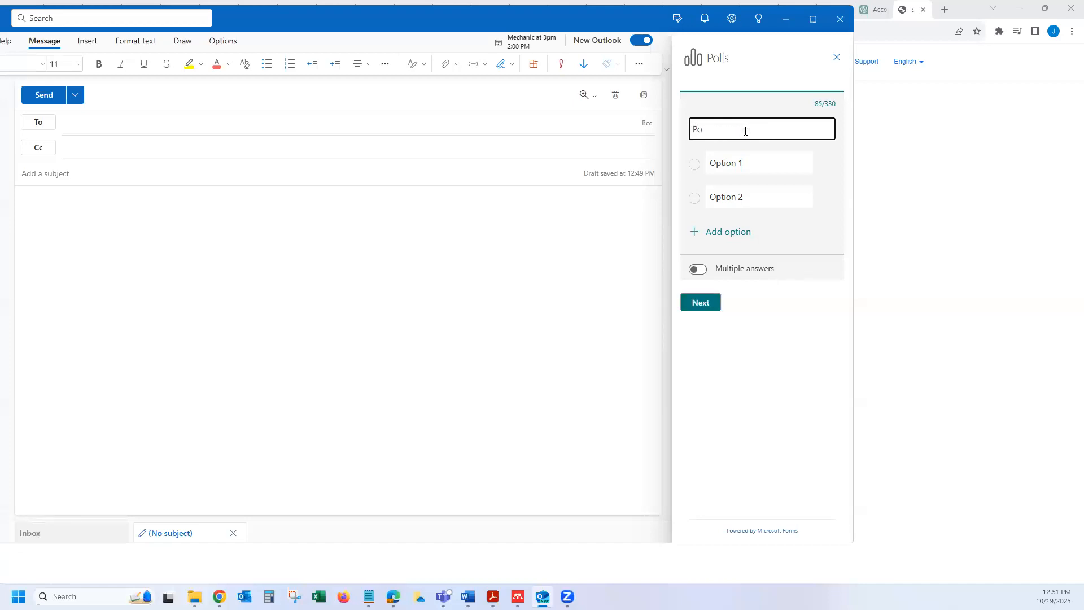
text(ol on Fraud Course Offering)
drag(818, 131, 628, 133)
key(ctrl+c)
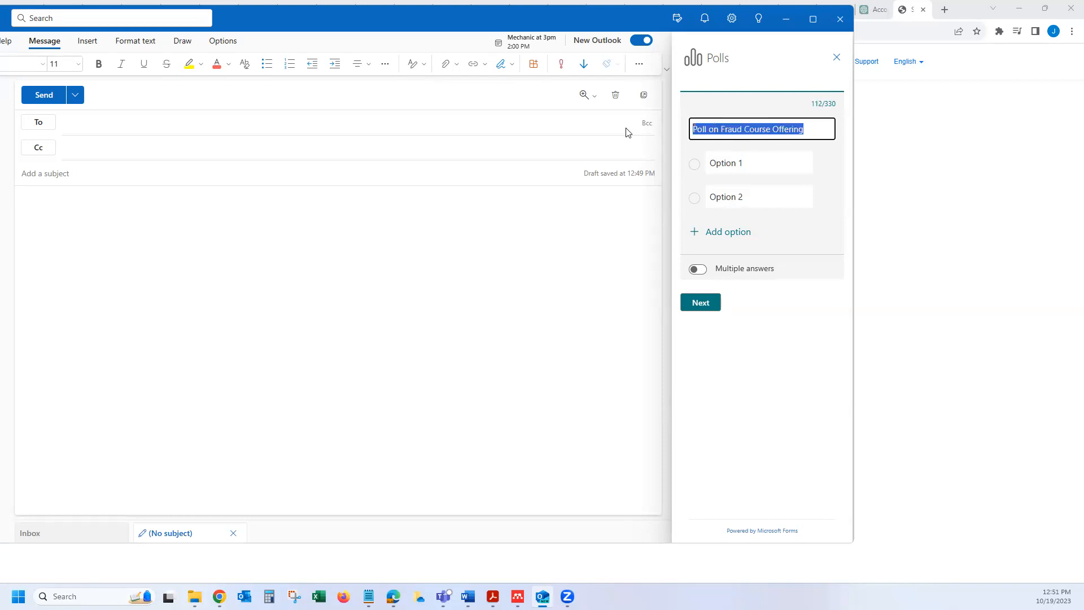
Step: Set the two poll answer options to "Yes" and "No"
click(741, 163)
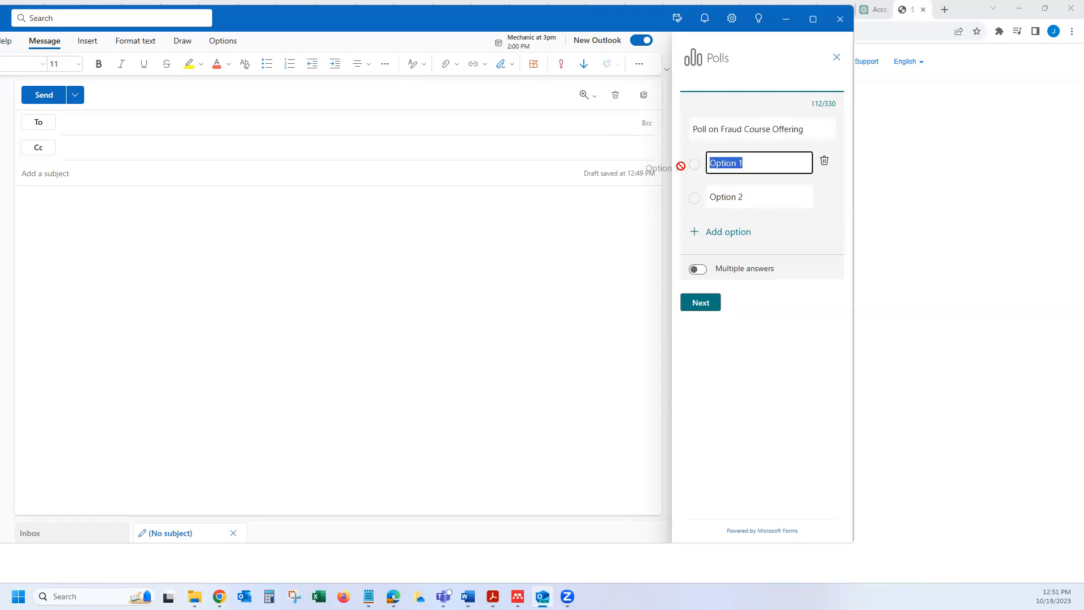
text(Yes)
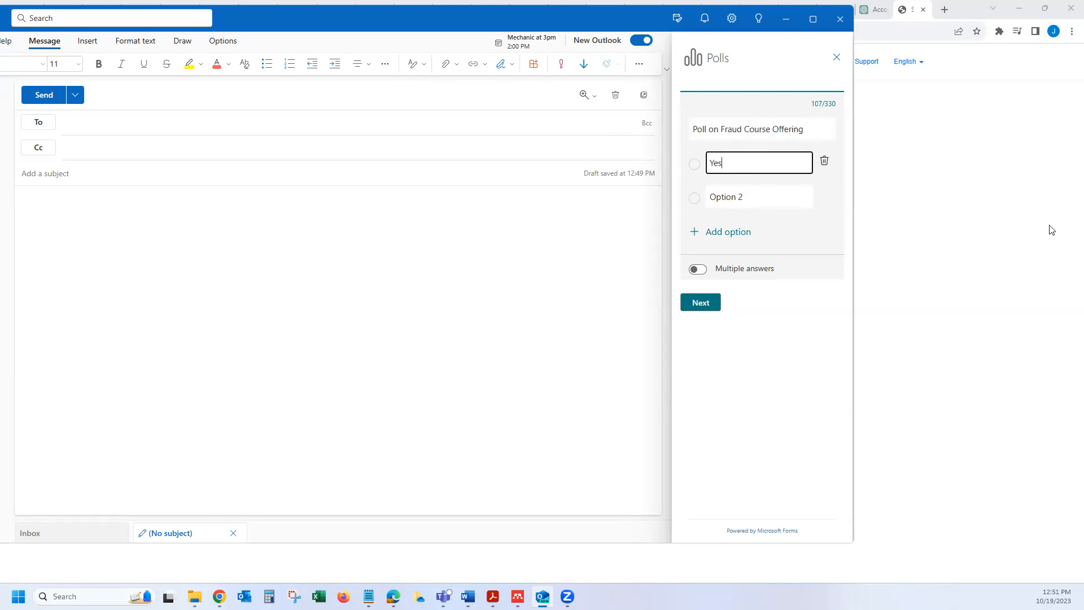
click(735, 196)
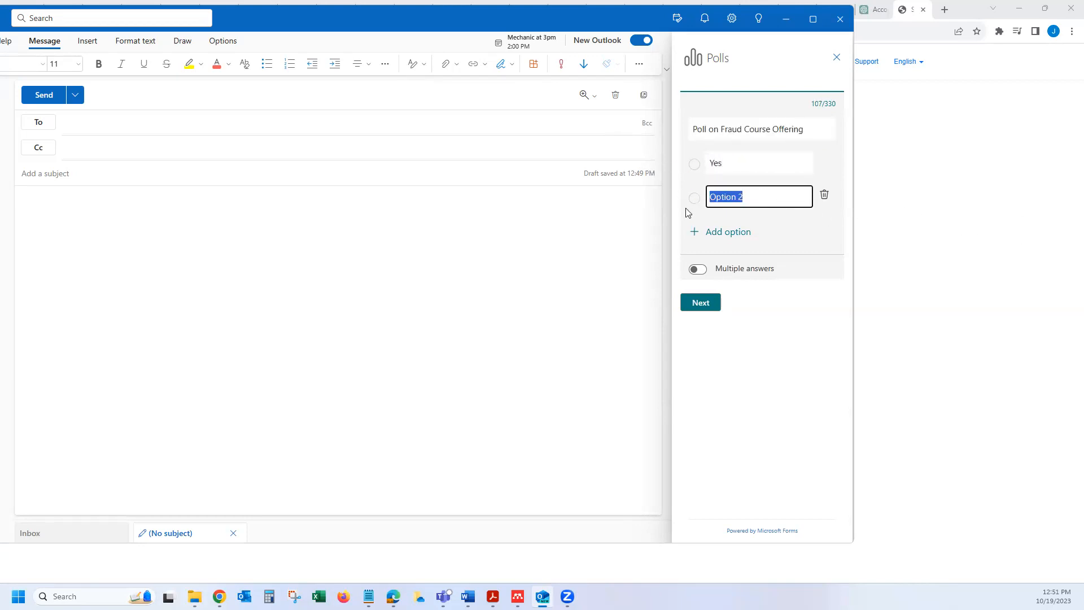
text(No)
Step: Try adding a third poll option "Other" and allowing multiple answers, and revert both changes
click(733, 233)
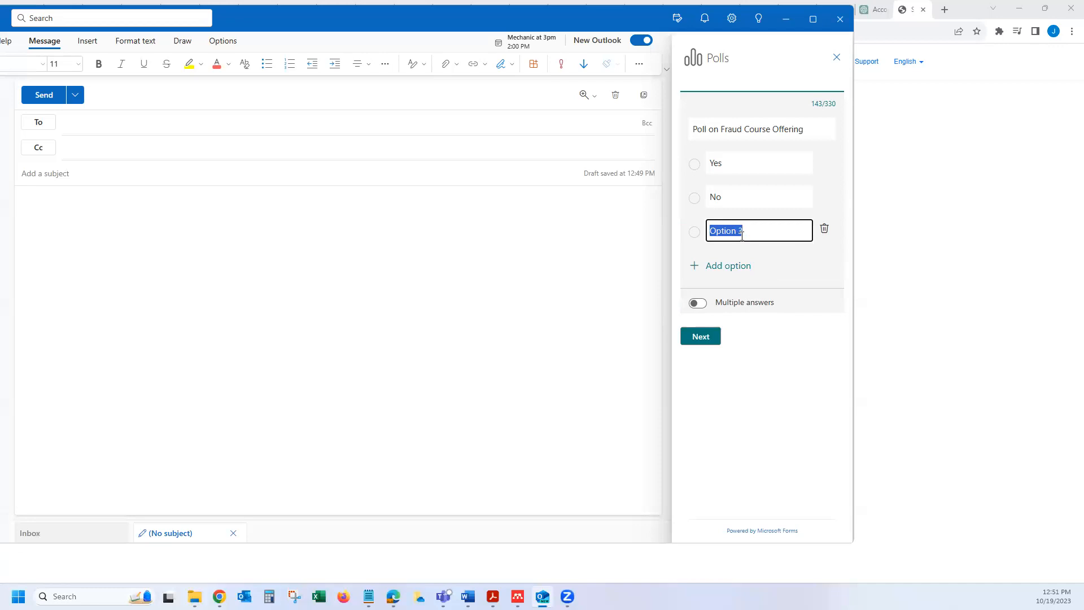
text(Other)
click(824, 229)
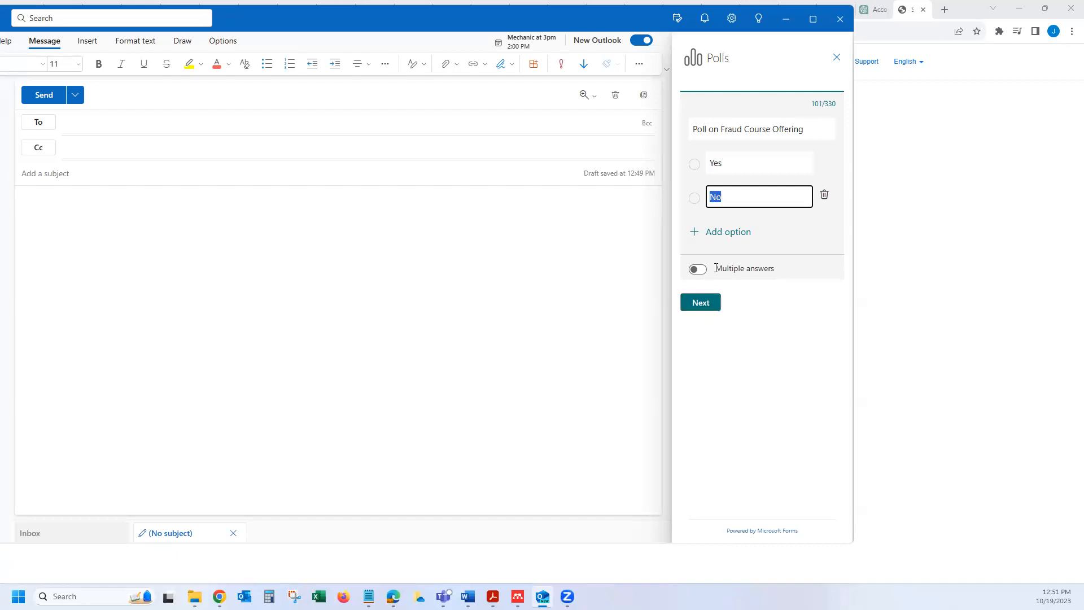
click(799, 304)
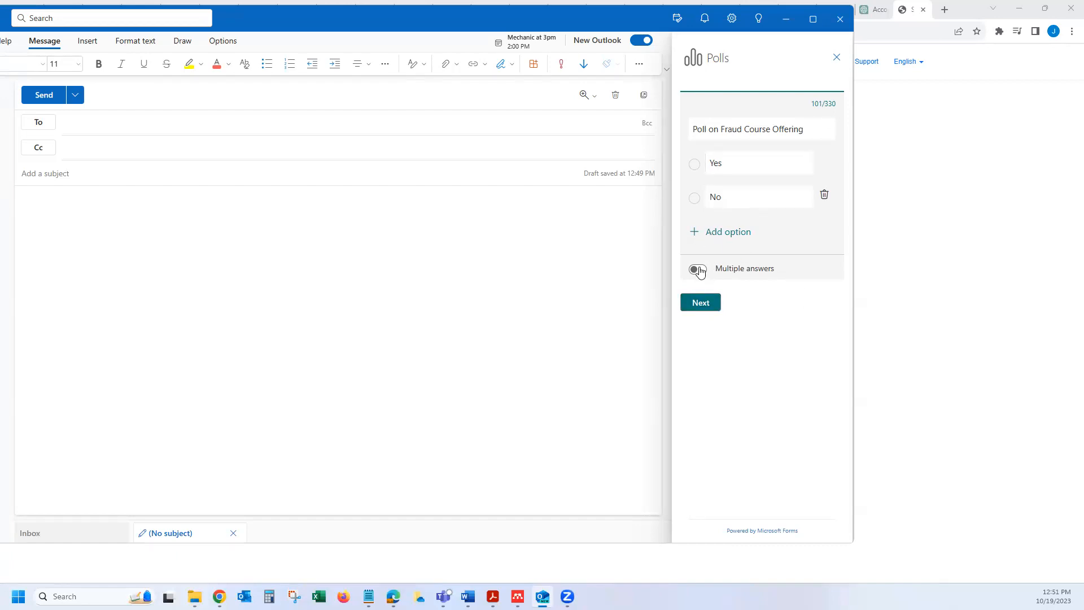
click(699, 270)
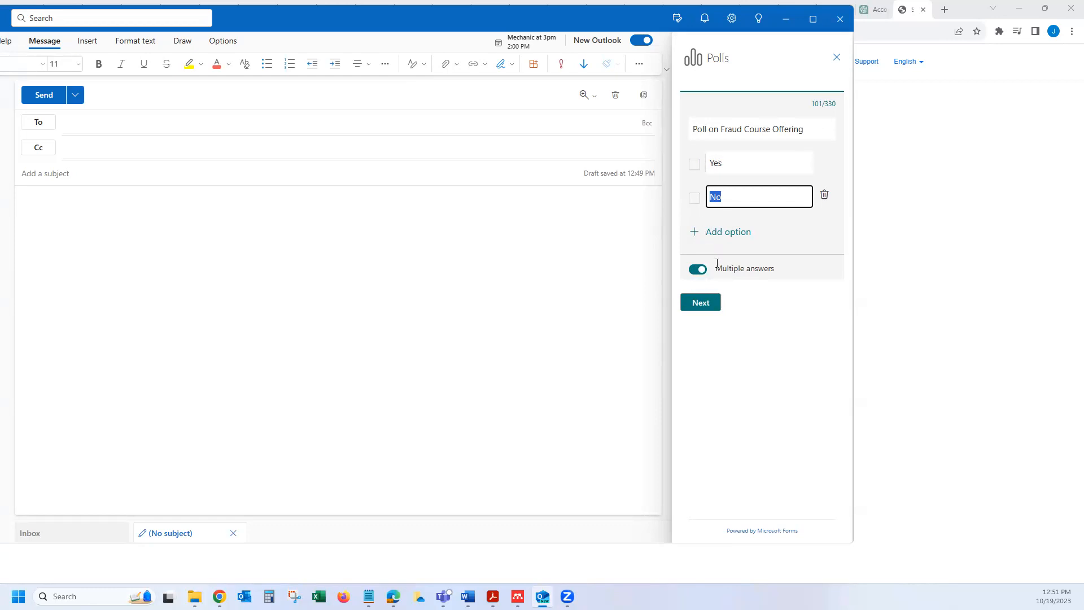
click(700, 270)
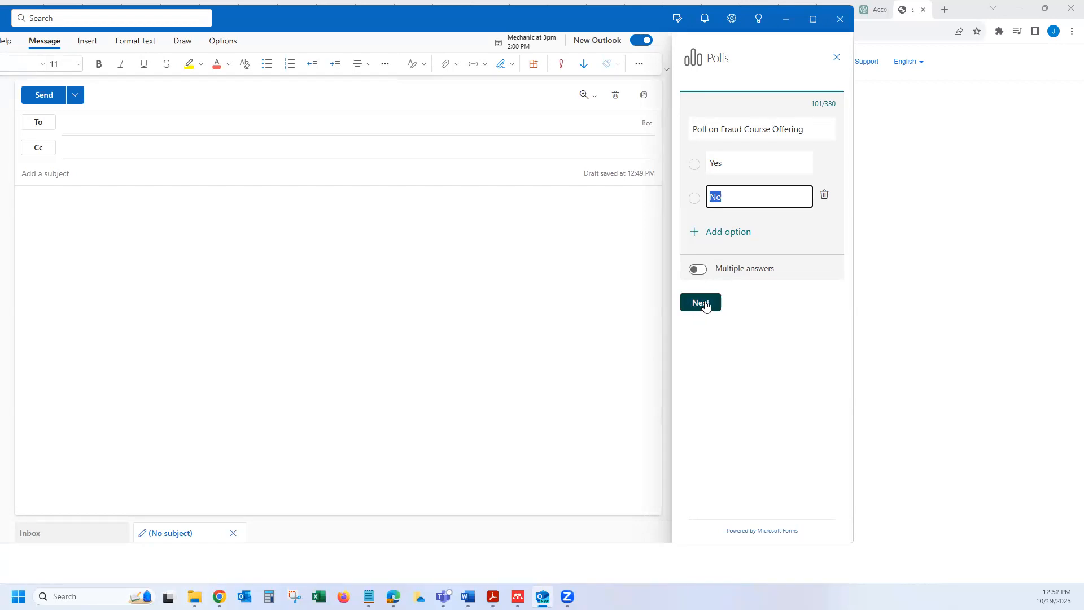
Step: Preview the poll as responders will see it and try selecting its Yes and No choices
click(705, 307)
click(697, 187)
click(696, 206)
click(697, 187)
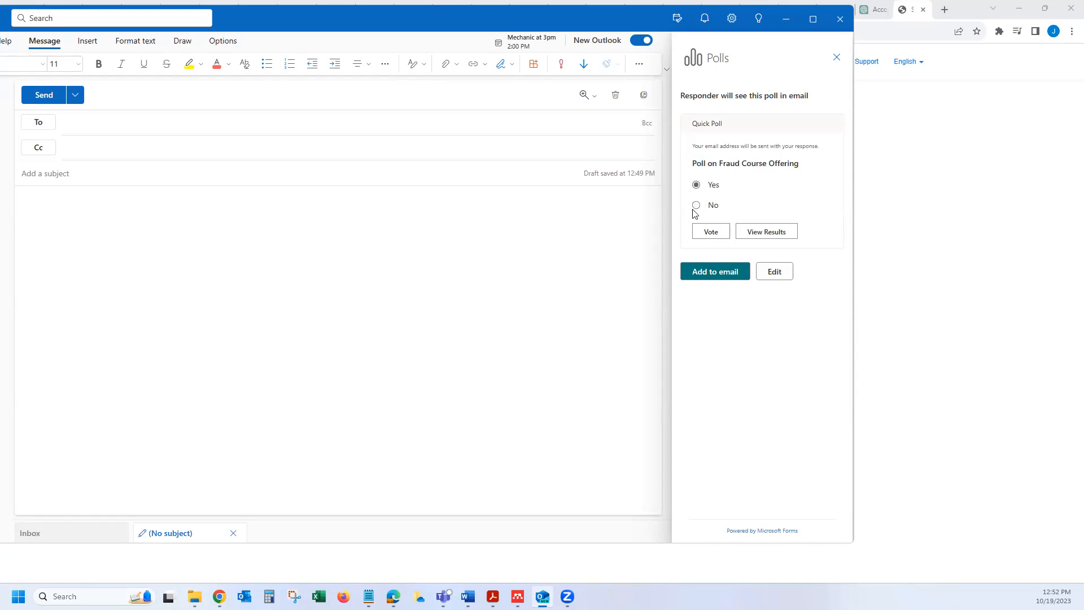
click(696, 206)
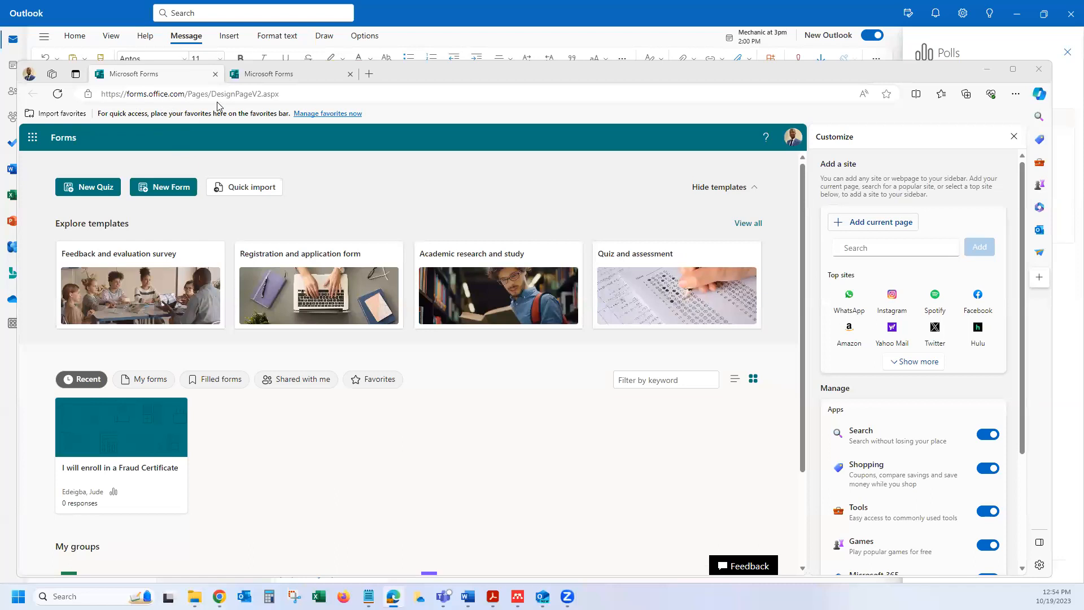
Step: Open forms.office.com in a new browser tab
click(369, 75)
click(316, 92)
text(forms)
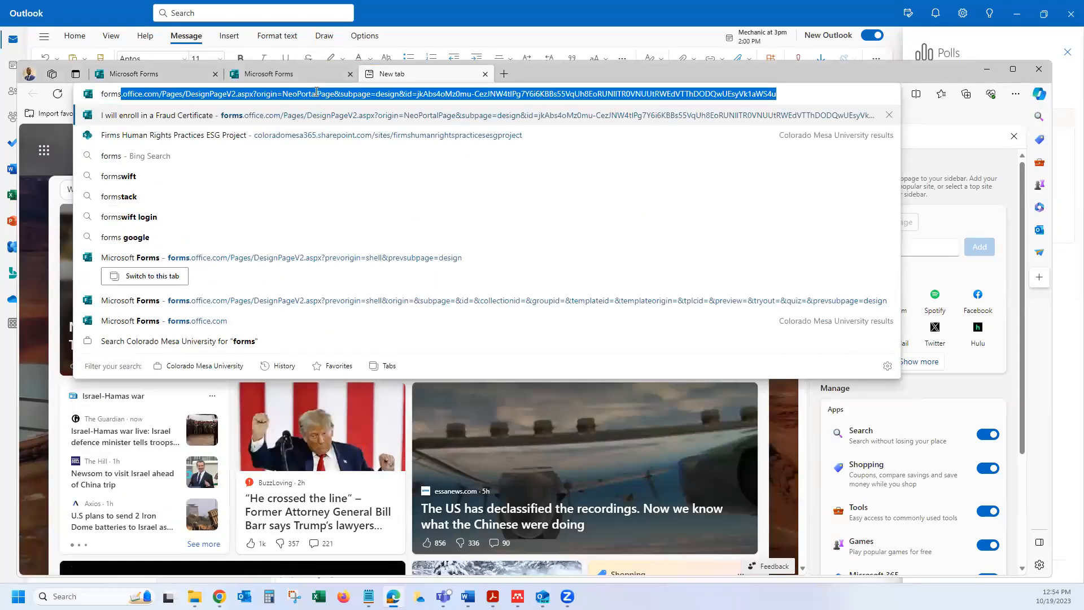
text(.office)
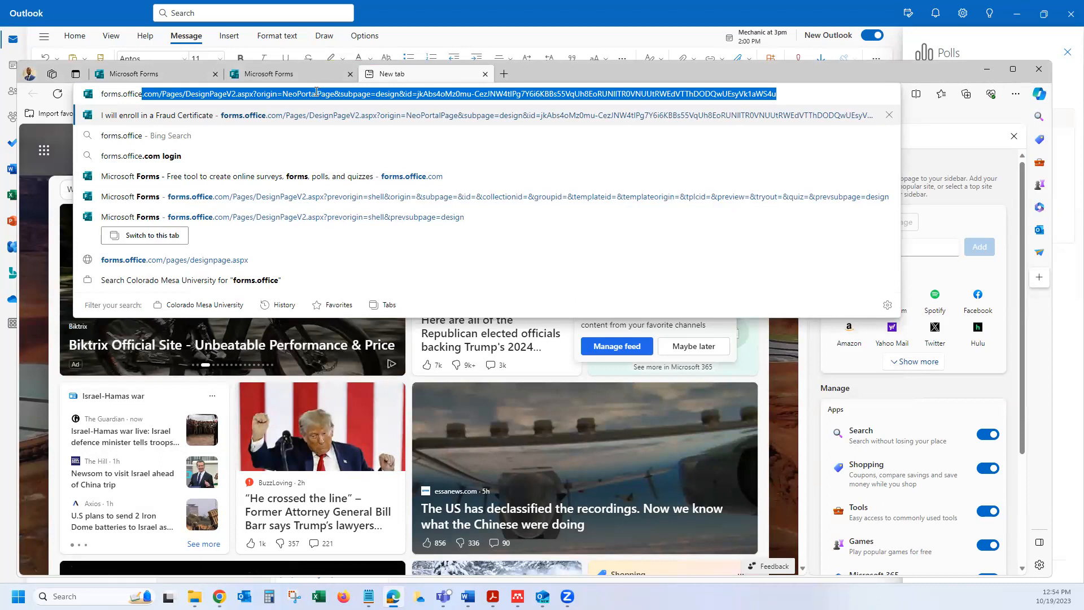
text(.com)
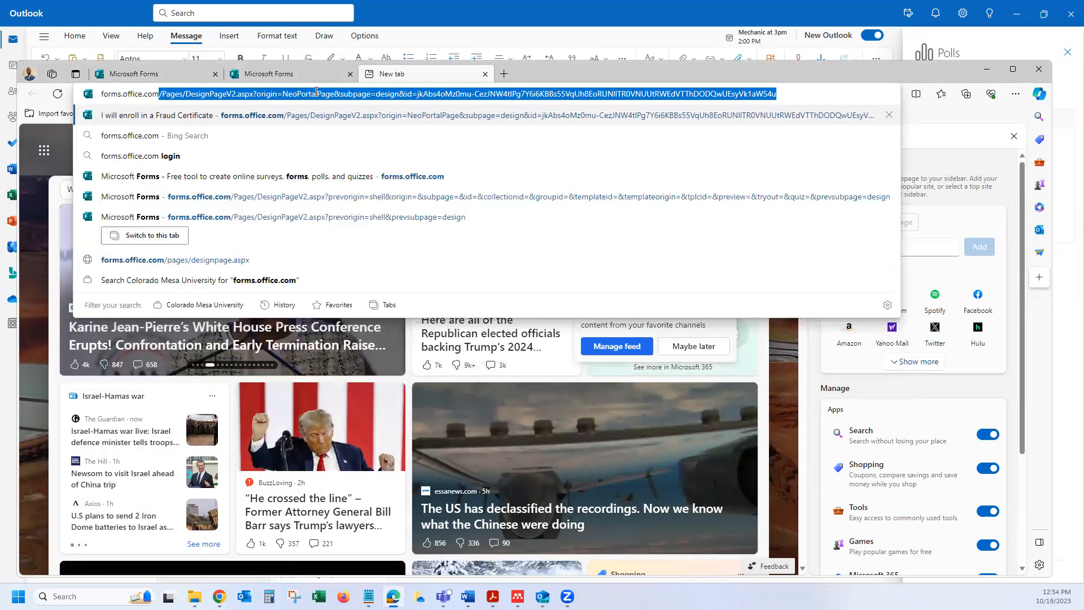
key(Delete)
key(Return)
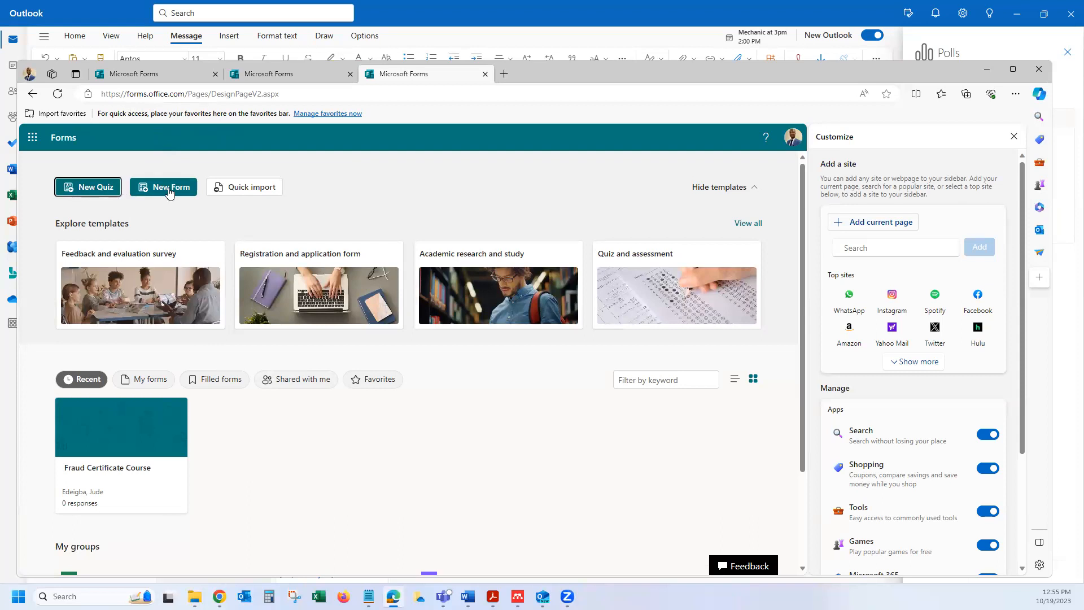
Step: Create a new quiz and title it with the copied text "Poll on Fraud Course Offering"
click(93, 193)
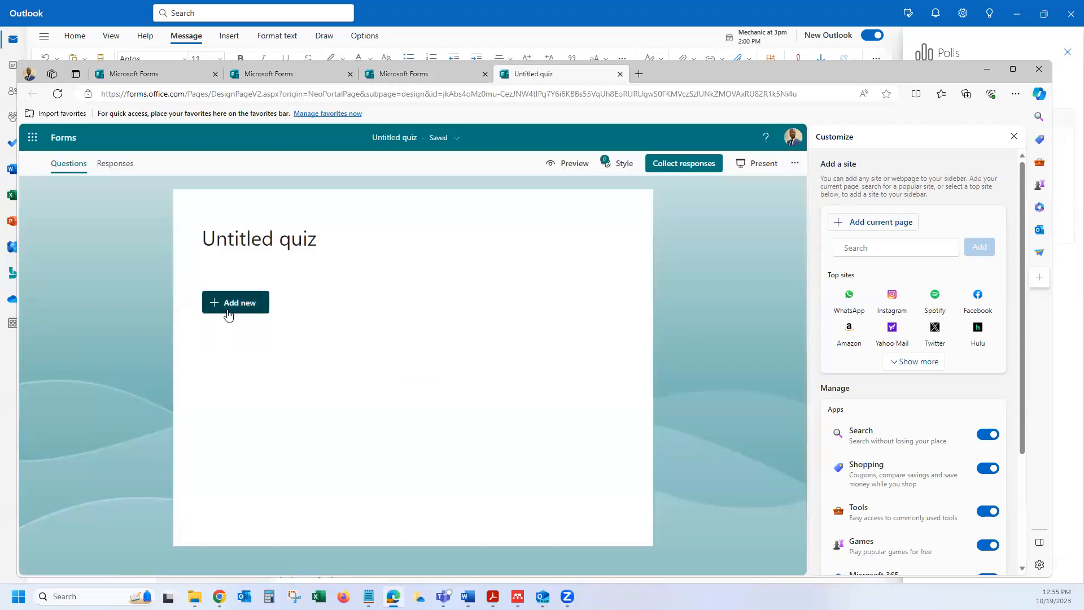
click(313, 241)
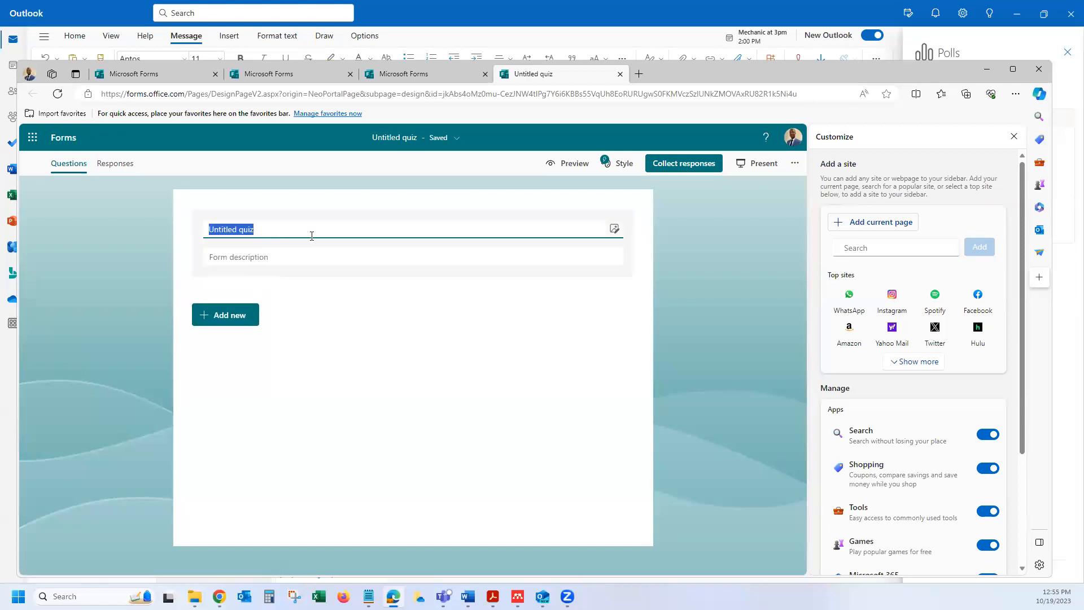
key(ctrl+v)
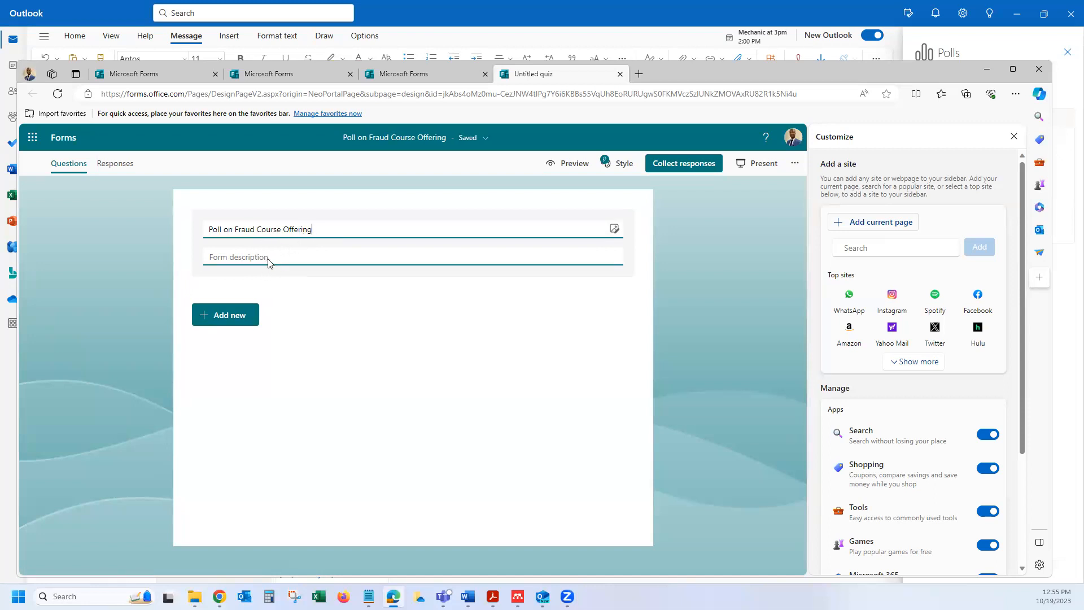
Step: Add a choice question reading "Will you enroll n Fraud Certificate in Fall 2024"
click(237, 315)
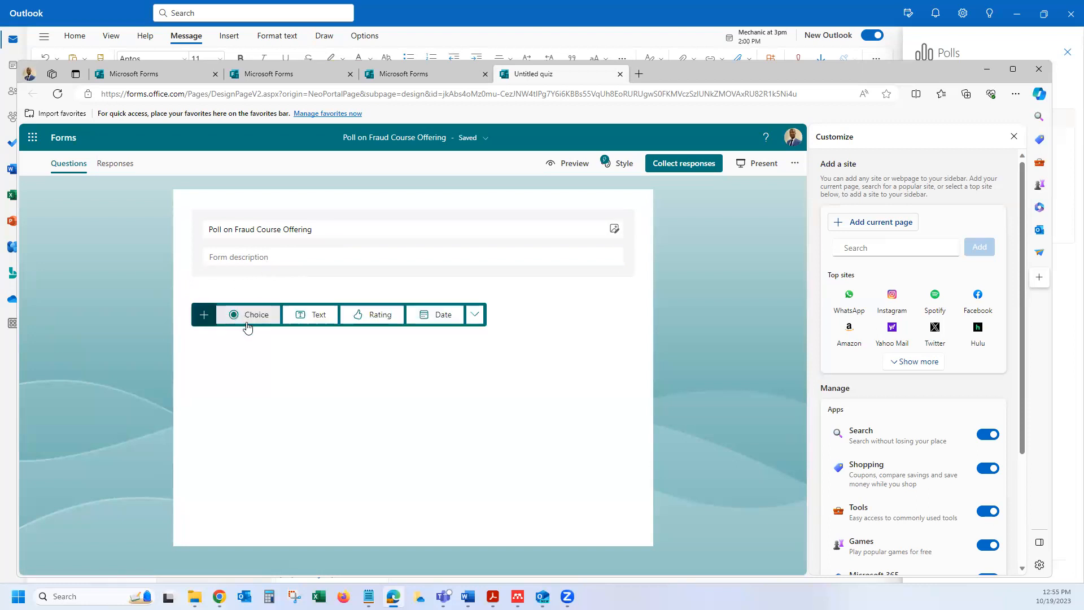
click(253, 319)
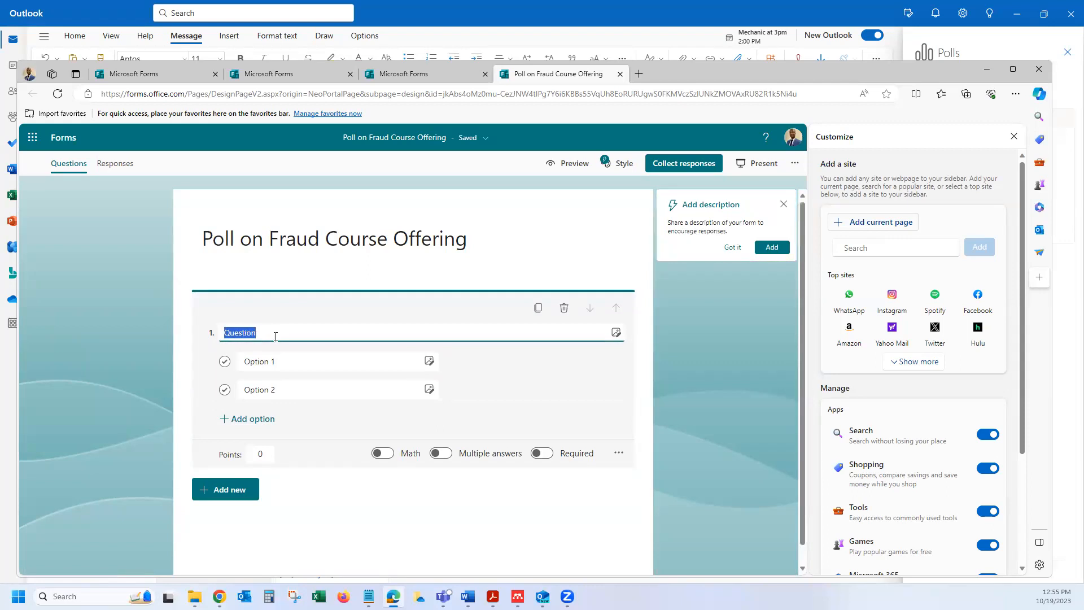
text(Will you enroll in )
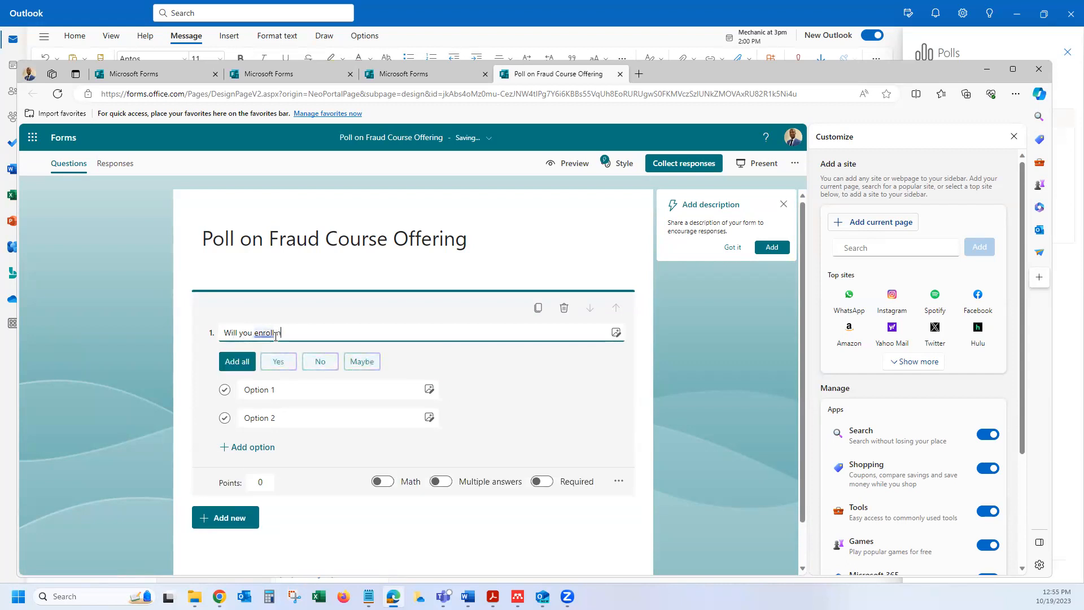
text(Fraud Certificate in Fa)
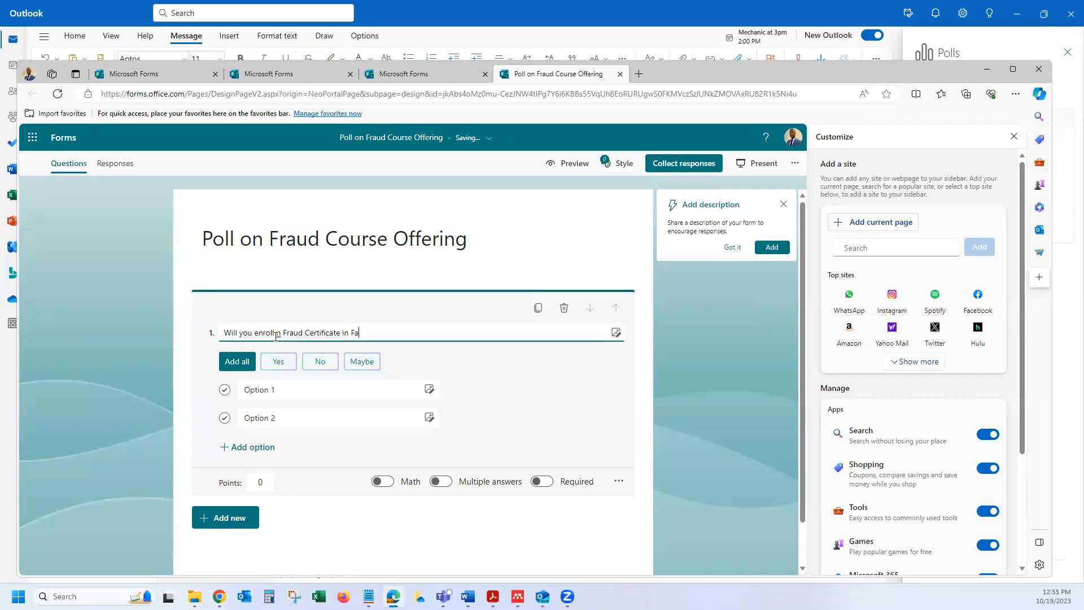
text(ll 202)
Step: Set the enrollment question's answer options to "Yes" and "No" and add the suggested option "Maybe"
click(292, 398)
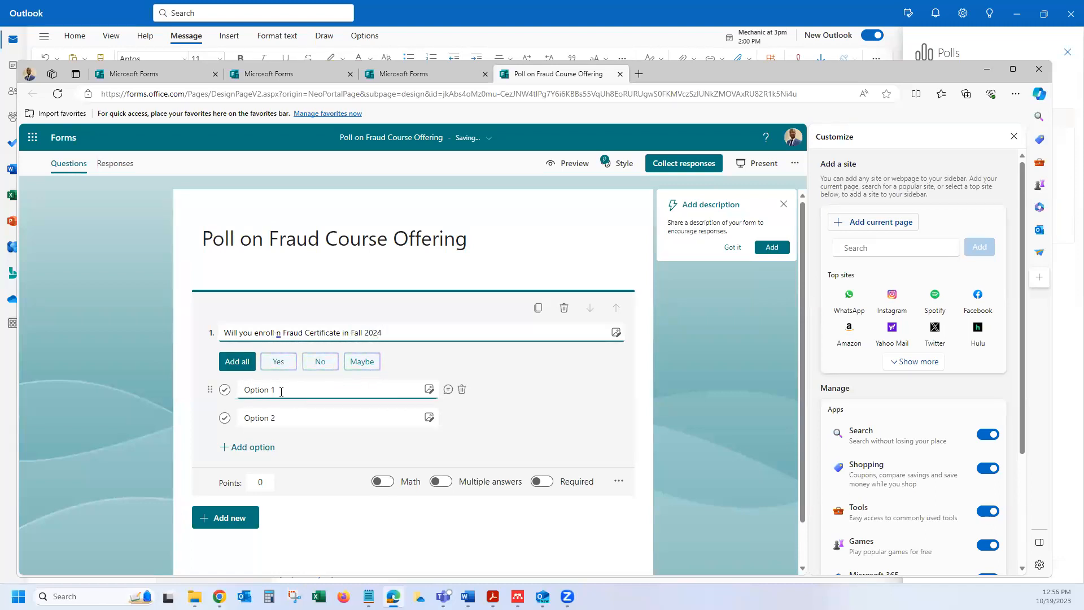
triple_click(281, 392)
text(Y)
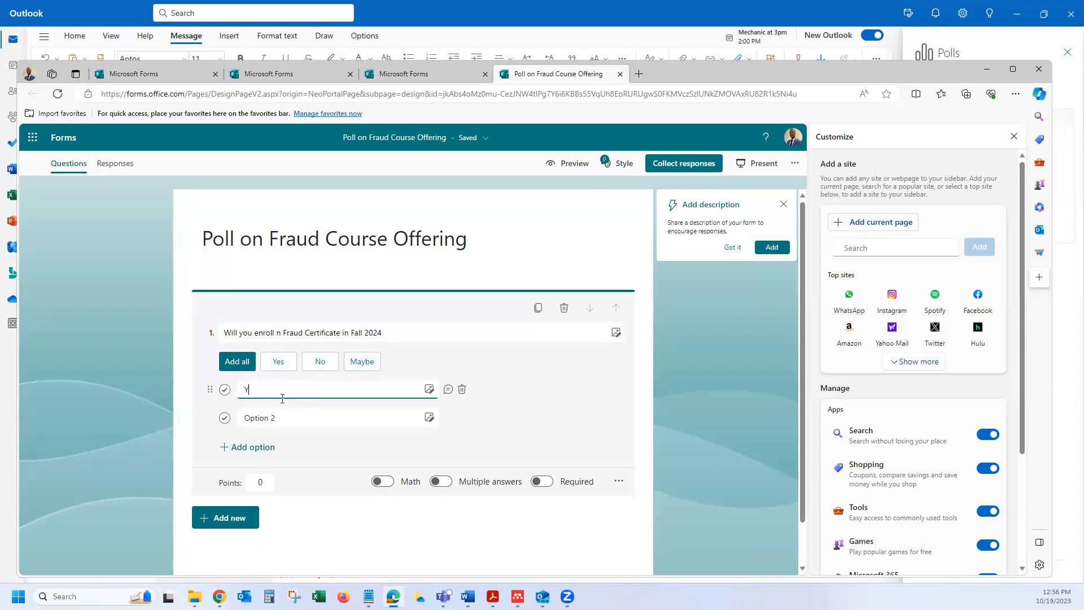
text(es)
click(293, 395)
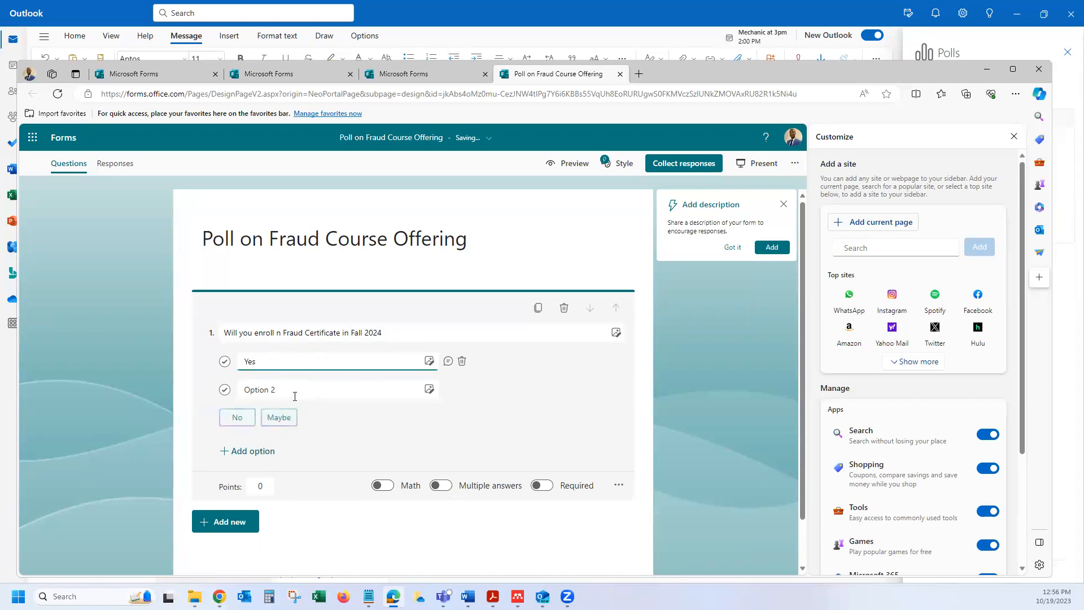
triple_click(291, 392)
text(Noi)
key(BackSpace)
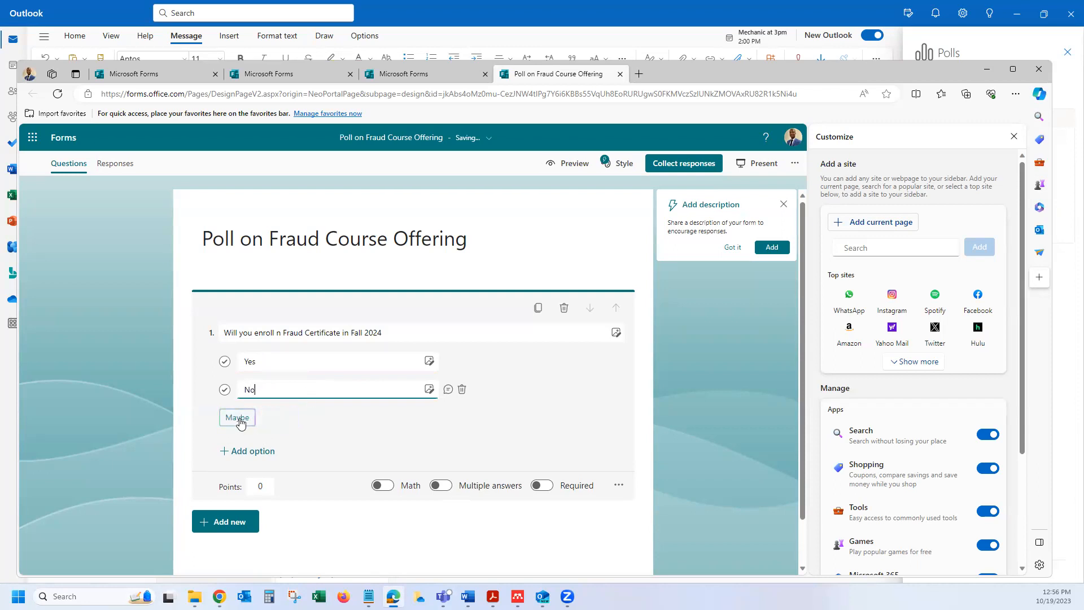
click(239, 419)
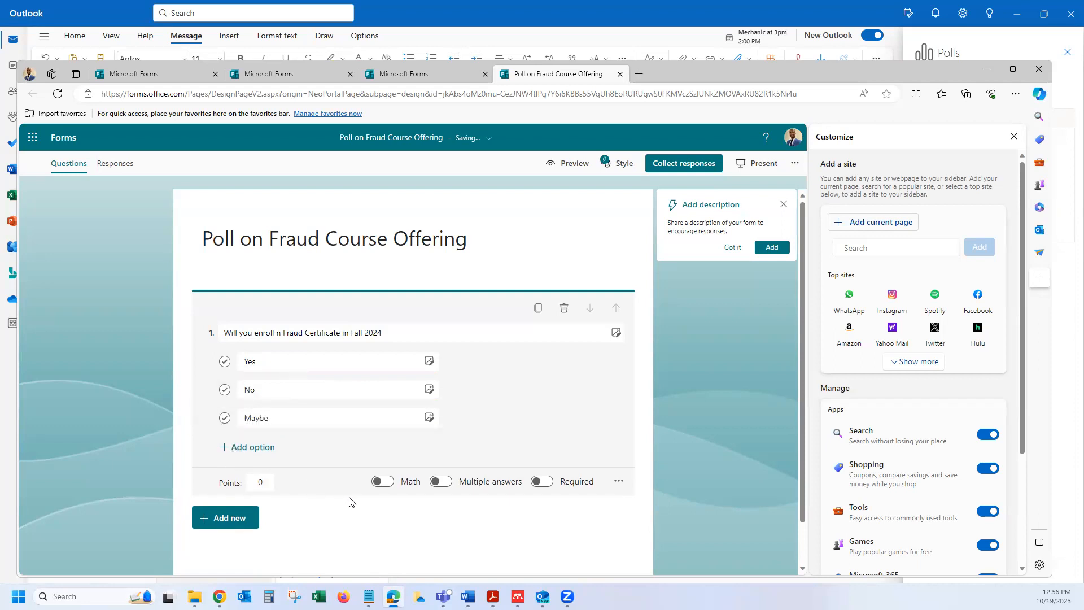
Step: Try allowing multiple answers on the enrollment question and switch the setting back off
click(440, 482)
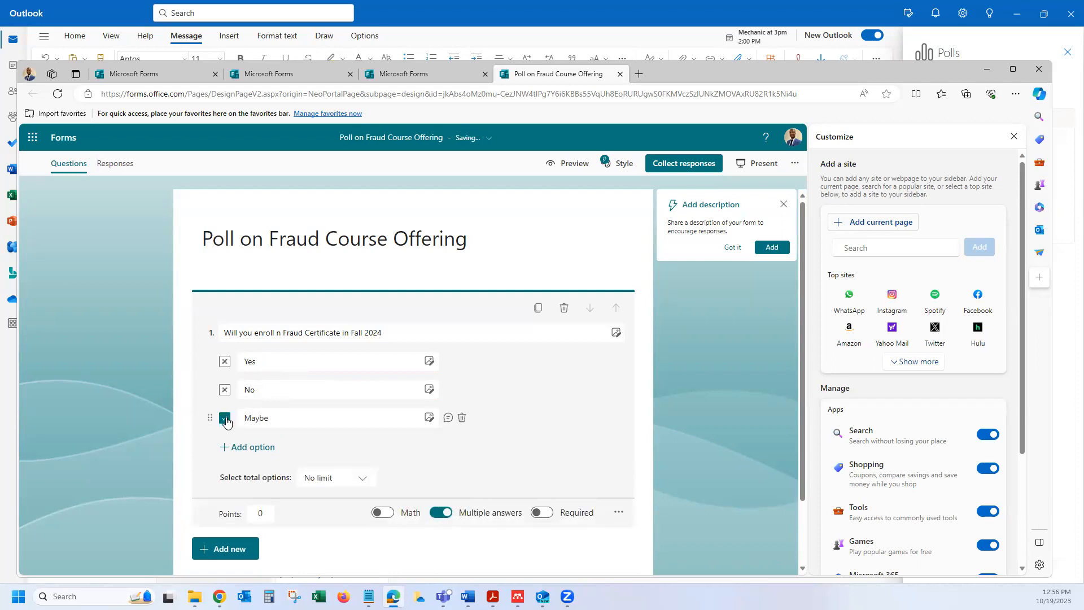
click(435, 515)
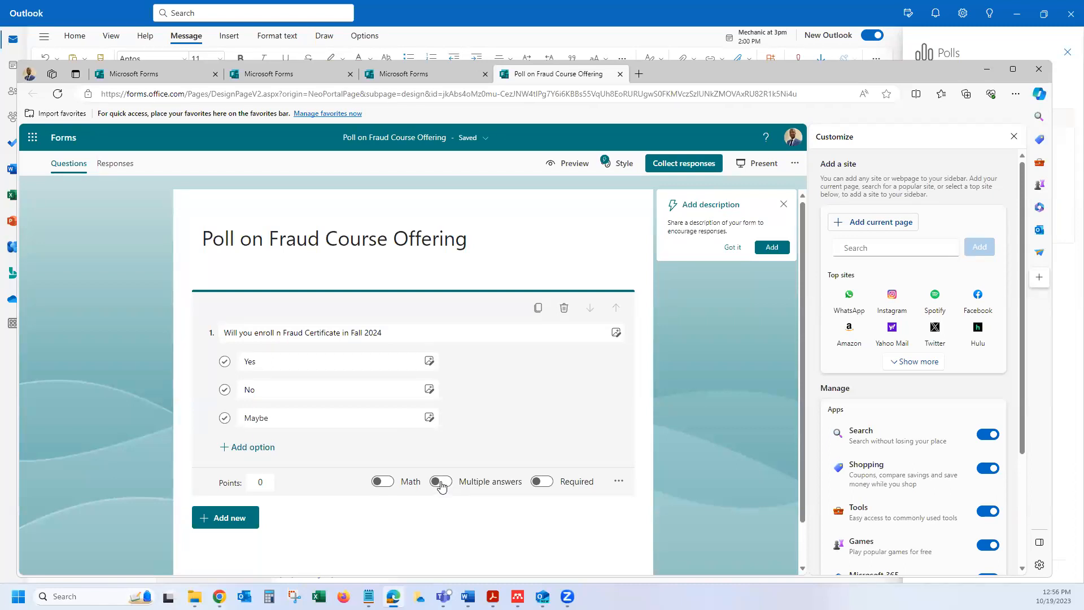
Step: Add a second choice question reading "What time of the week is prefer for offering"
scroll(291, 511, down, 1)
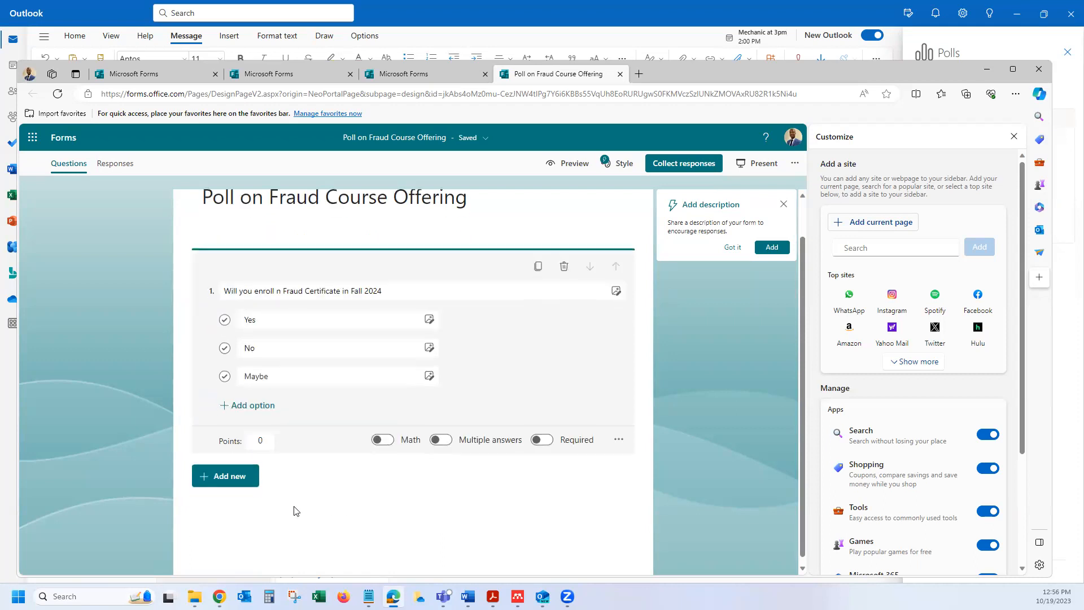
click(226, 477)
click(253, 472)
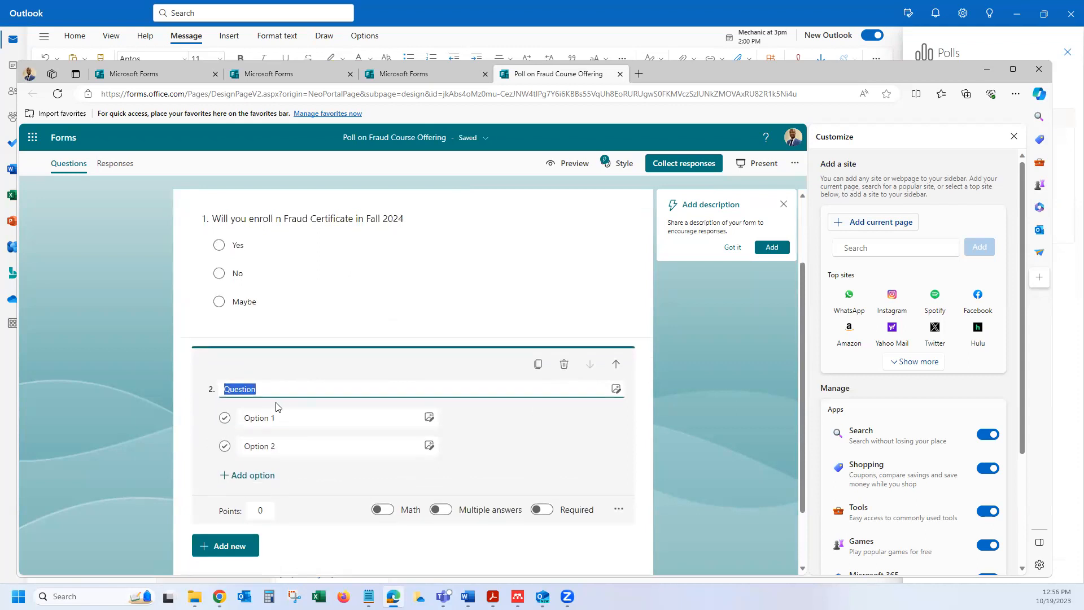
text(What)
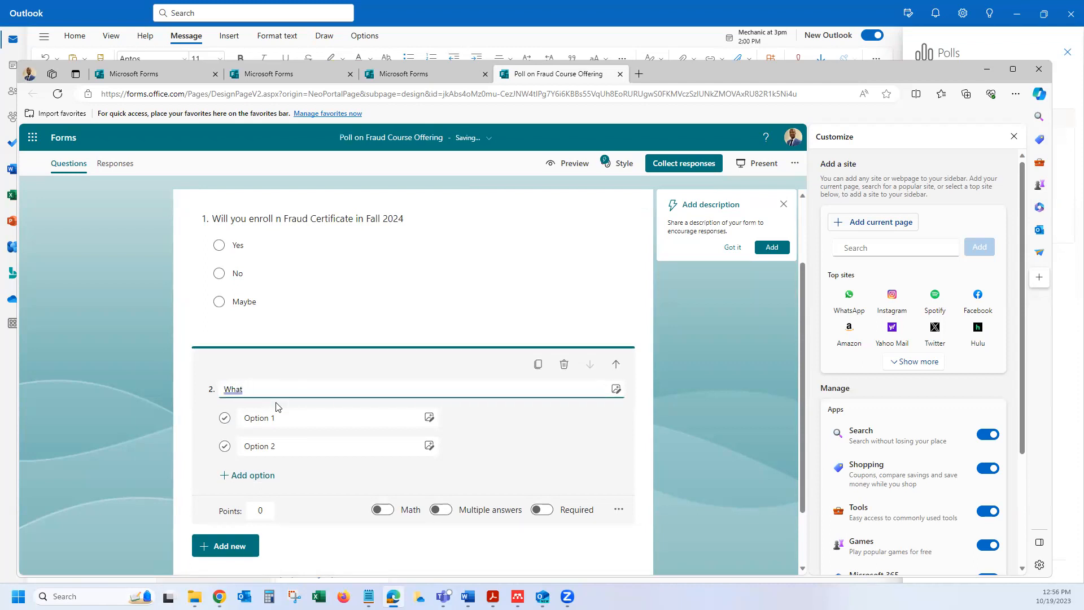
text( time of the week is prefer for offering)
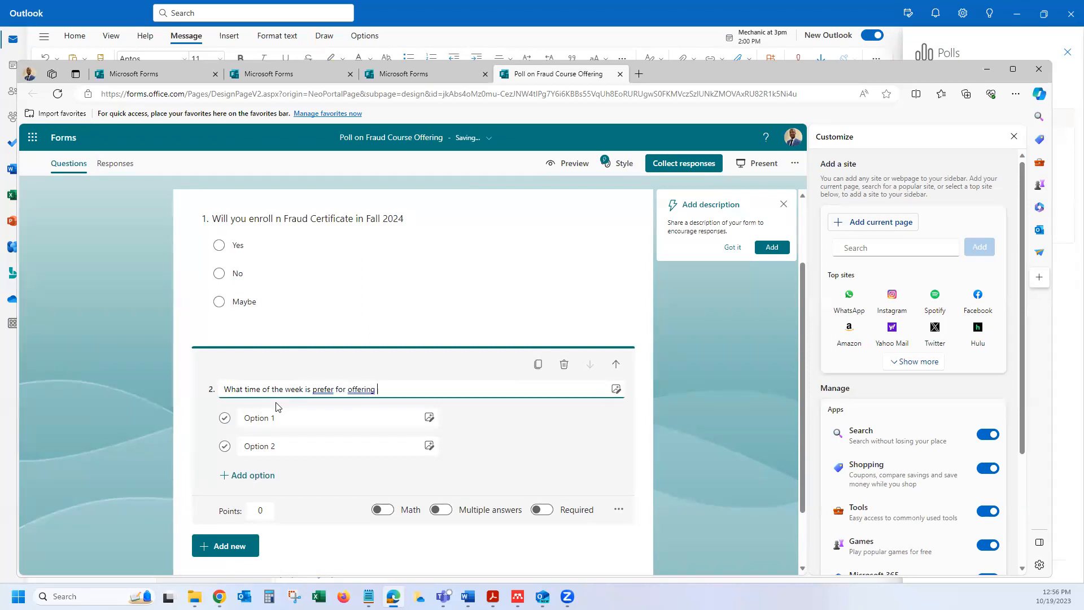
Step: Accept the suggested corrections "preferred" and "offering?" in the second question's text
click(315, 389)
click(336, 436)
click(374, 390)
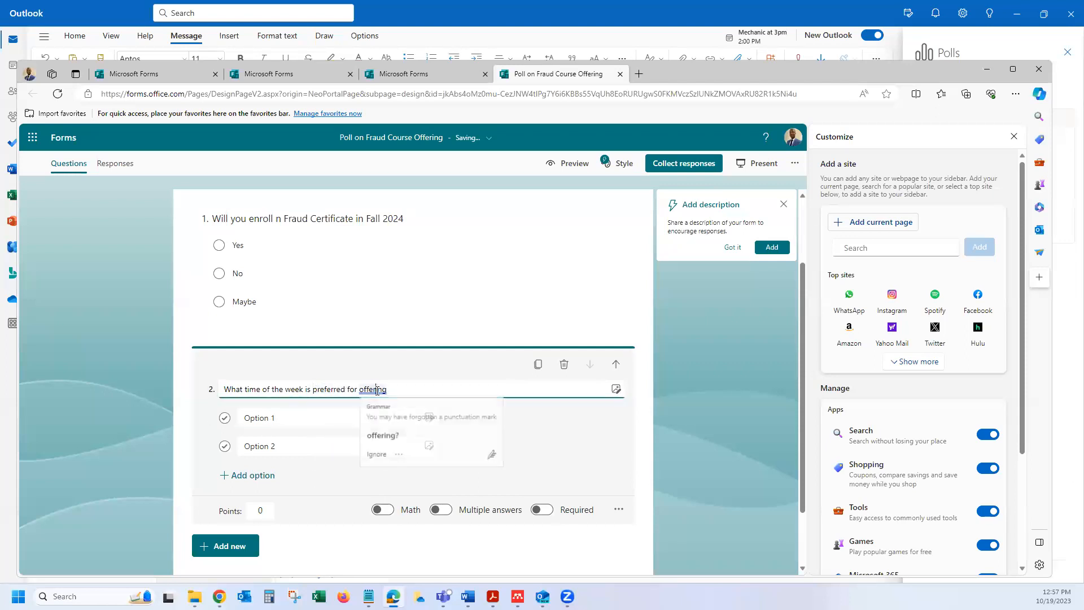
click(389, 438)
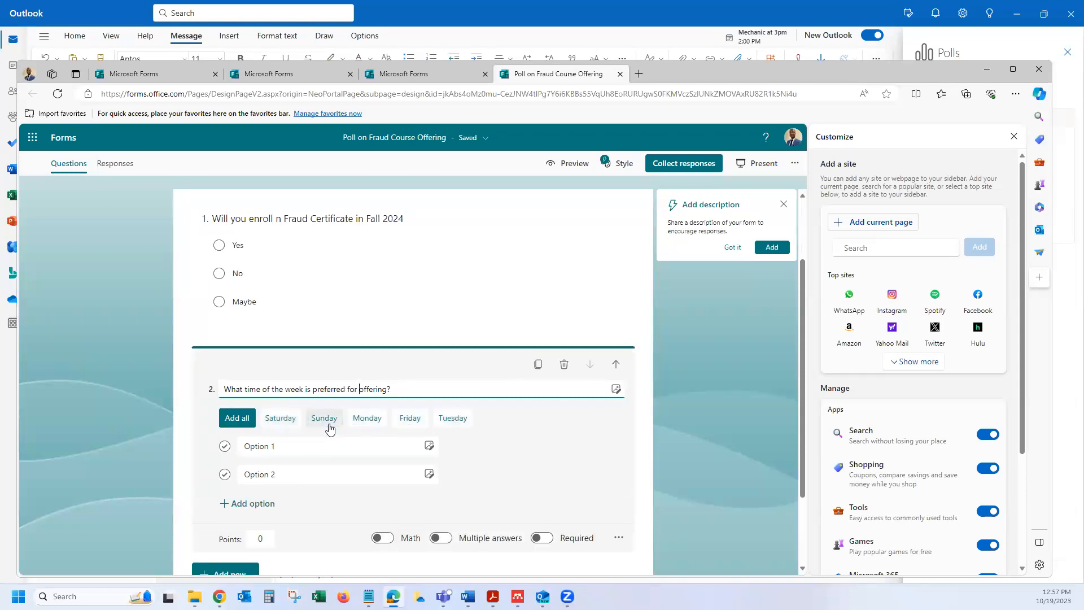
Step: Add all suggested answer options to the second question: Saturday, Sunday, Monday, Friday and Tuesday
scroll(544, 468, down, 1)
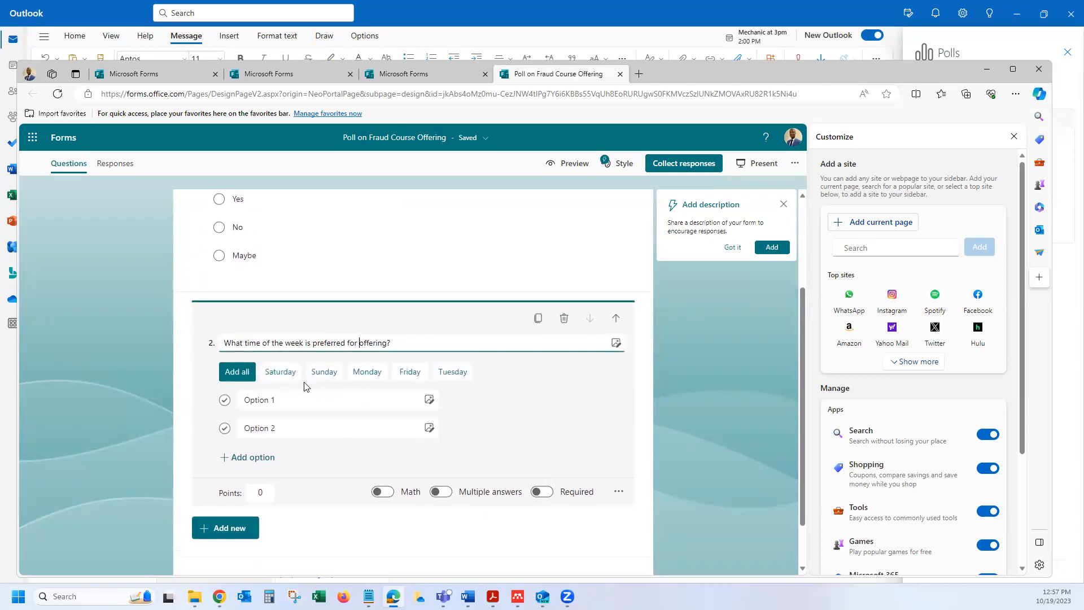
click(237, 372)
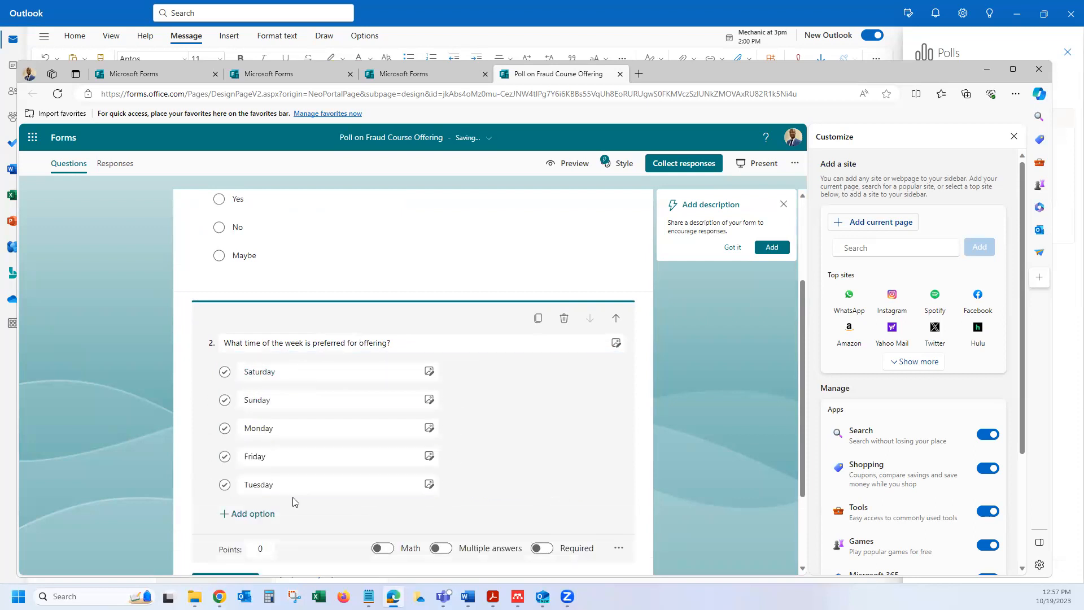
Step: Try allowing multiple answers on the preferred-time question and switch the setting back off
scroll(249, 463, down, 1)
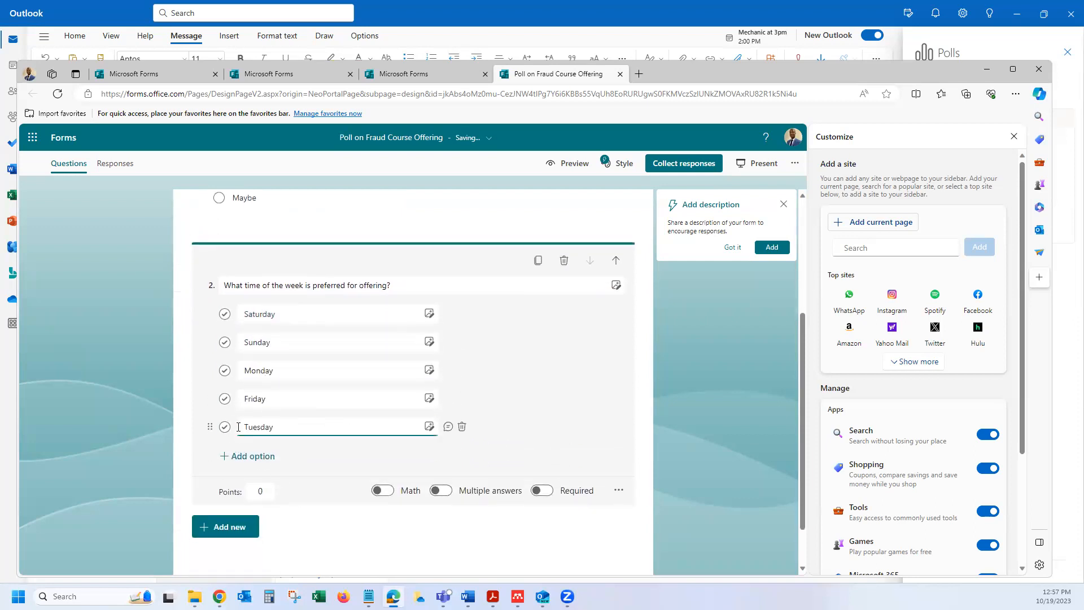
click(439, 491)
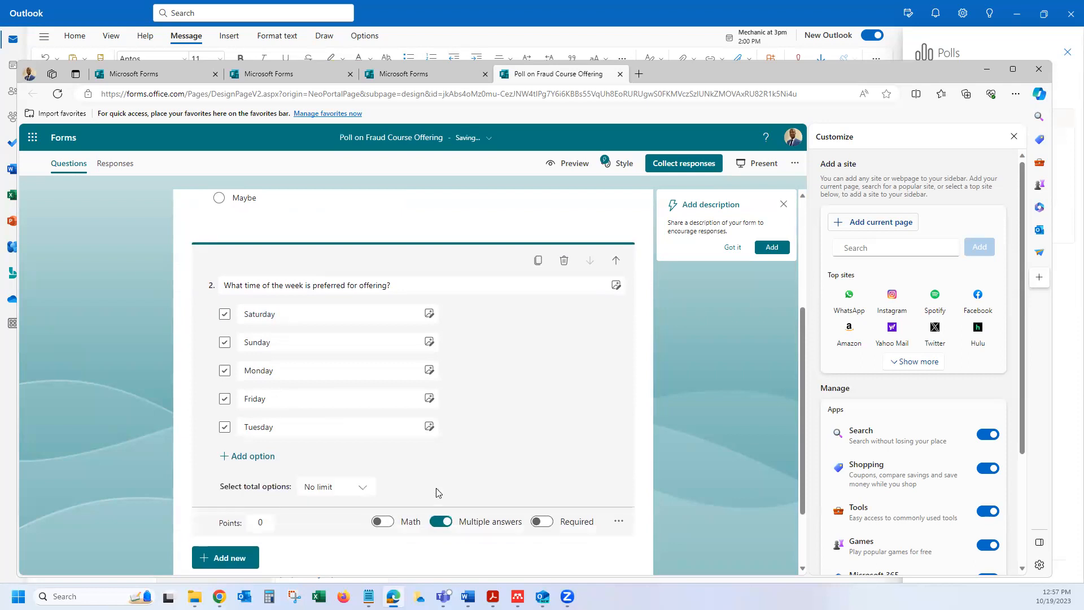
click(445, 523)
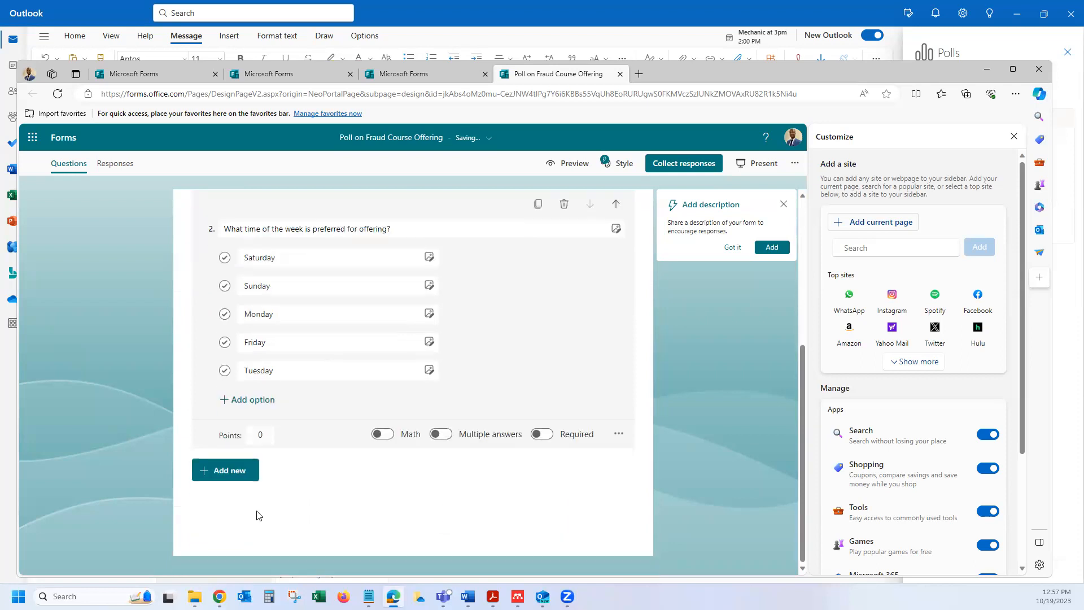
Step: Dismiss the suggestion to add a form description and review both questions with their answer options
scroll(525, 471, up, 1)
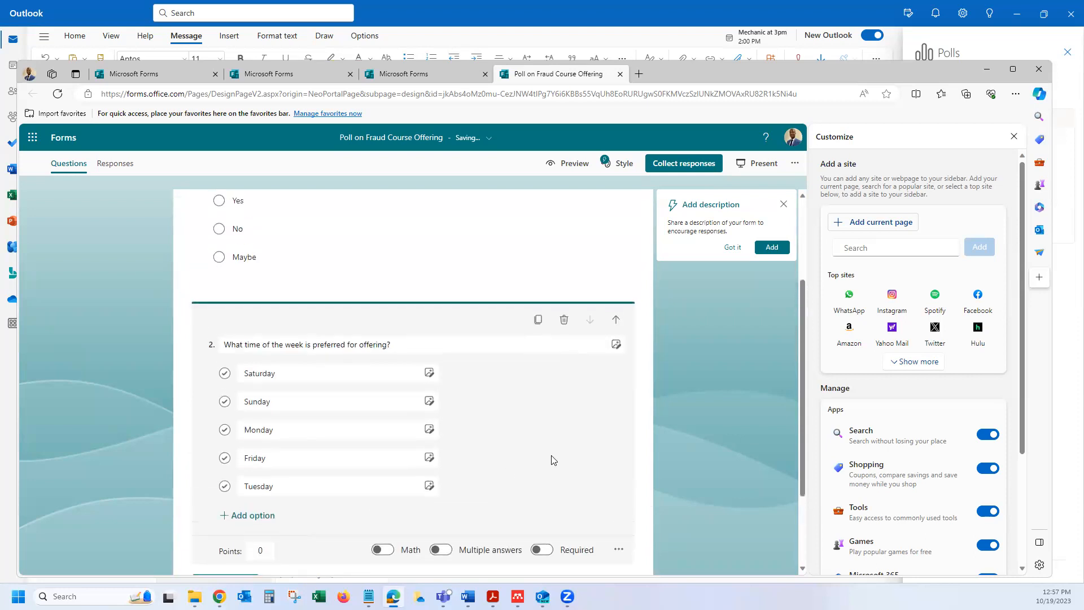
click(727, 248)
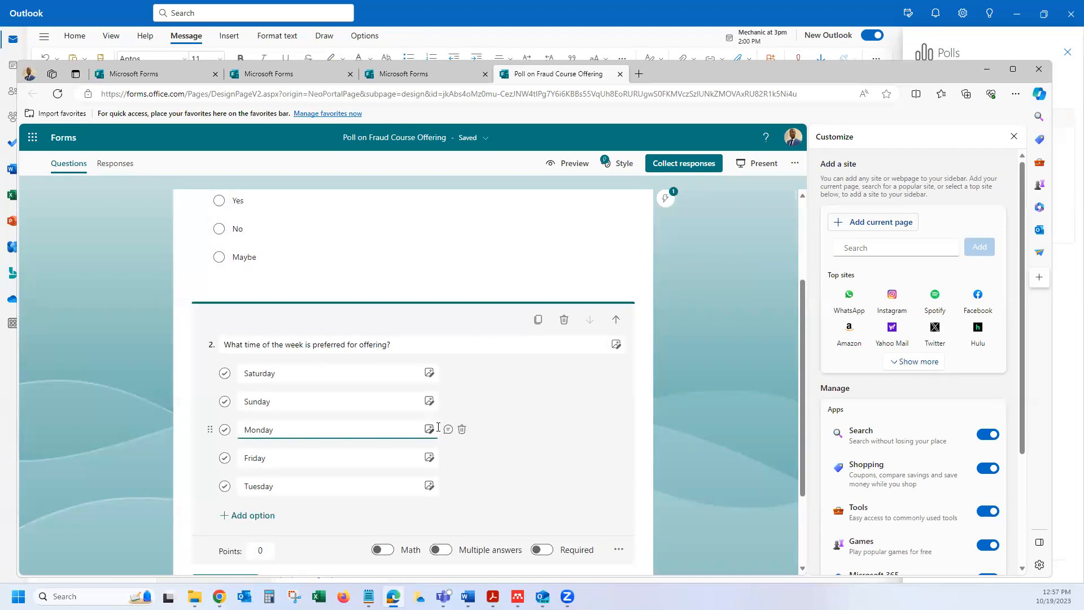
scroll(427, 418, up, 2)
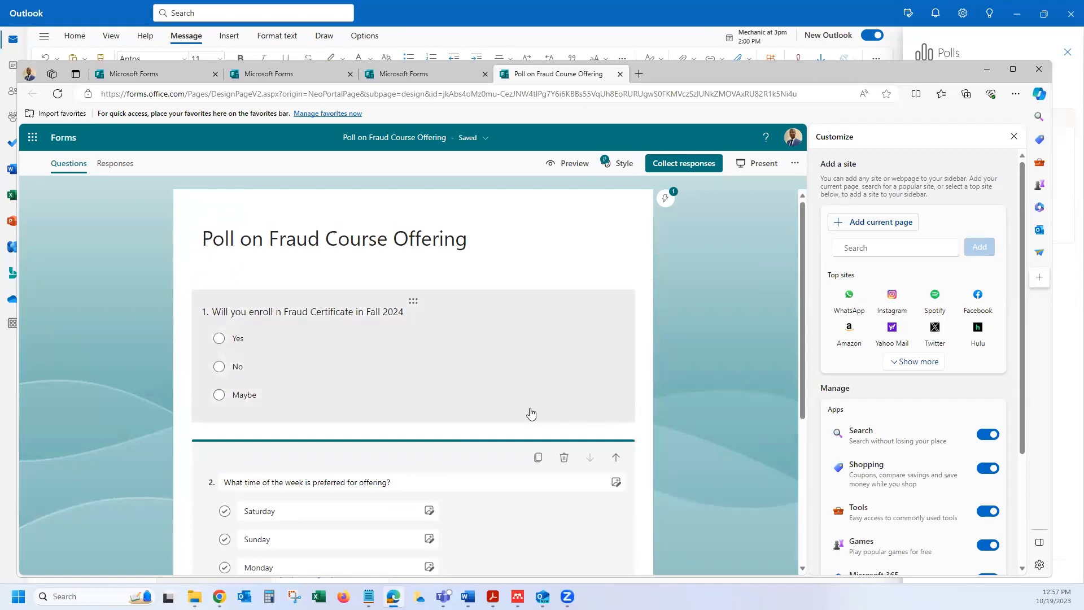
scroll(443, 404, down, 2)
scroll(448, 408, down, 2)
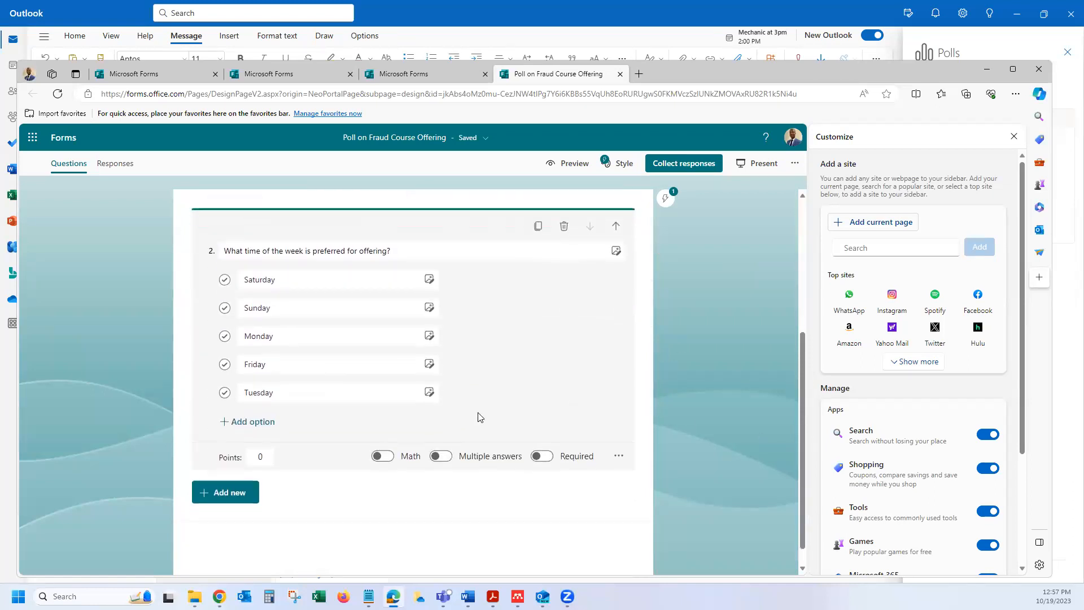
scroll(741, 501, up, 2)
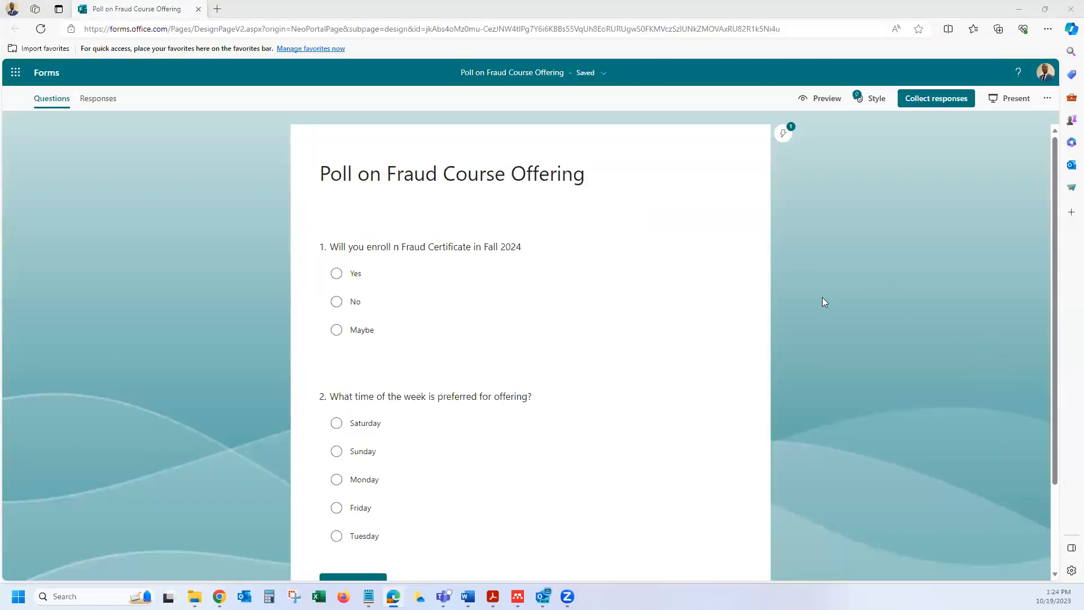
scroll(460, 327, down, 2)
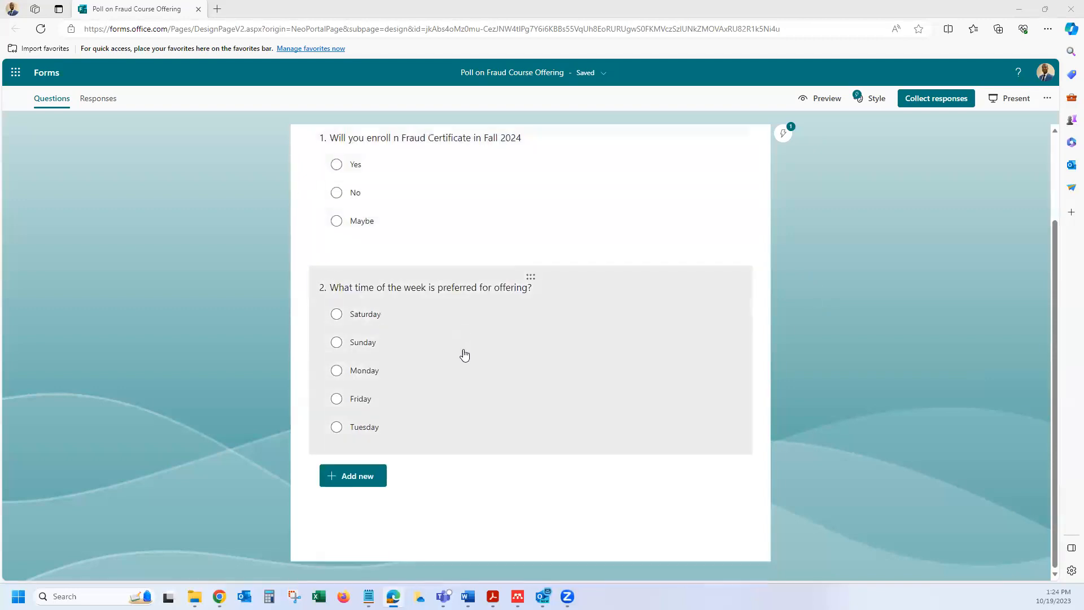
scroll(466, 353, up, 2)
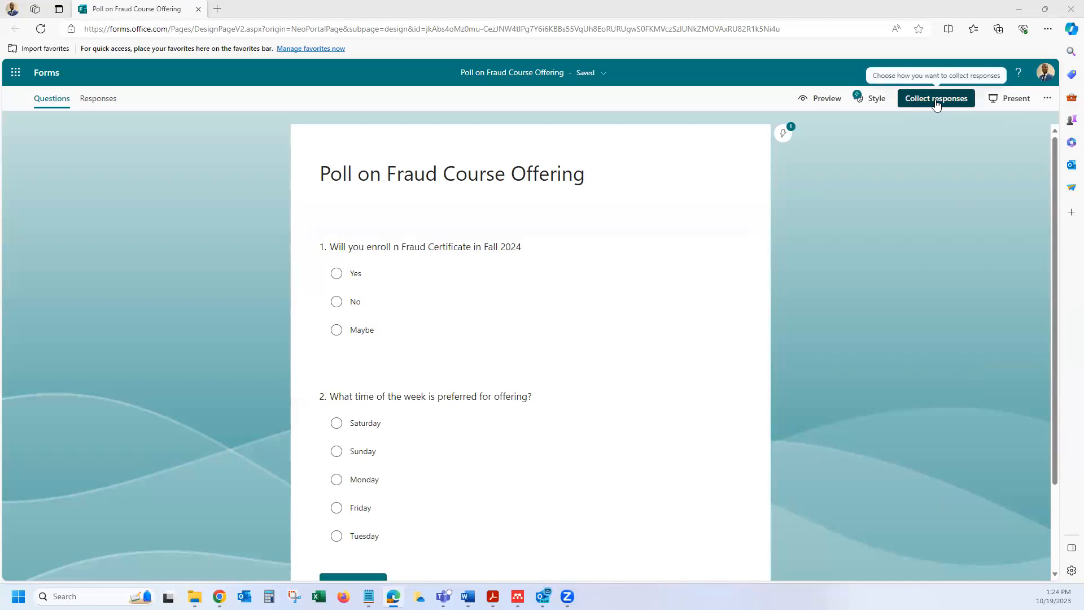
Step: Open the settings for collecting responses and allow anyone to respond to the quiz
click(936, 104)
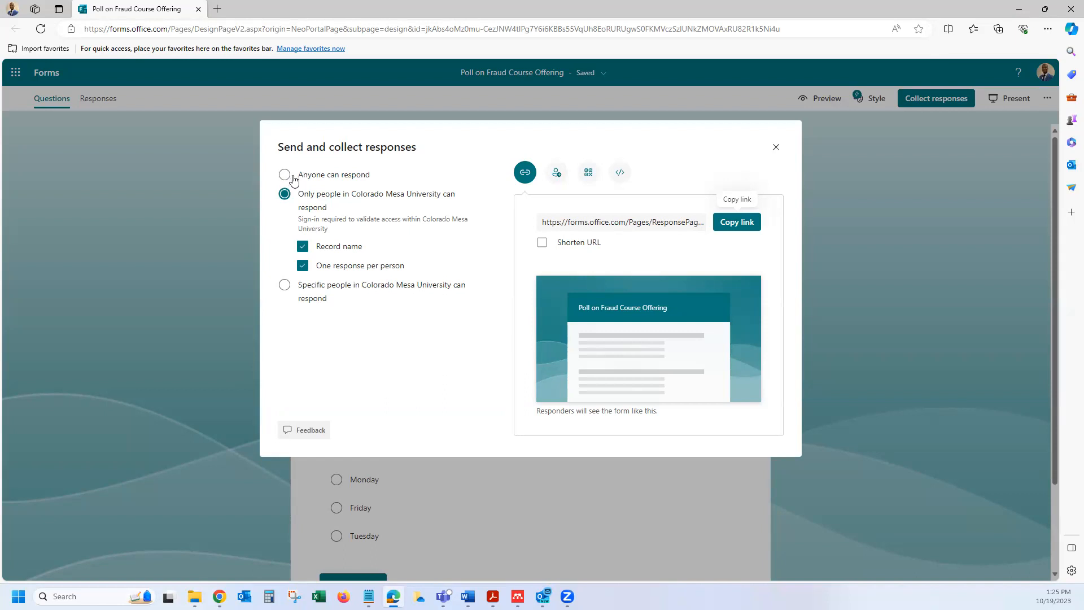
click(292, 179)
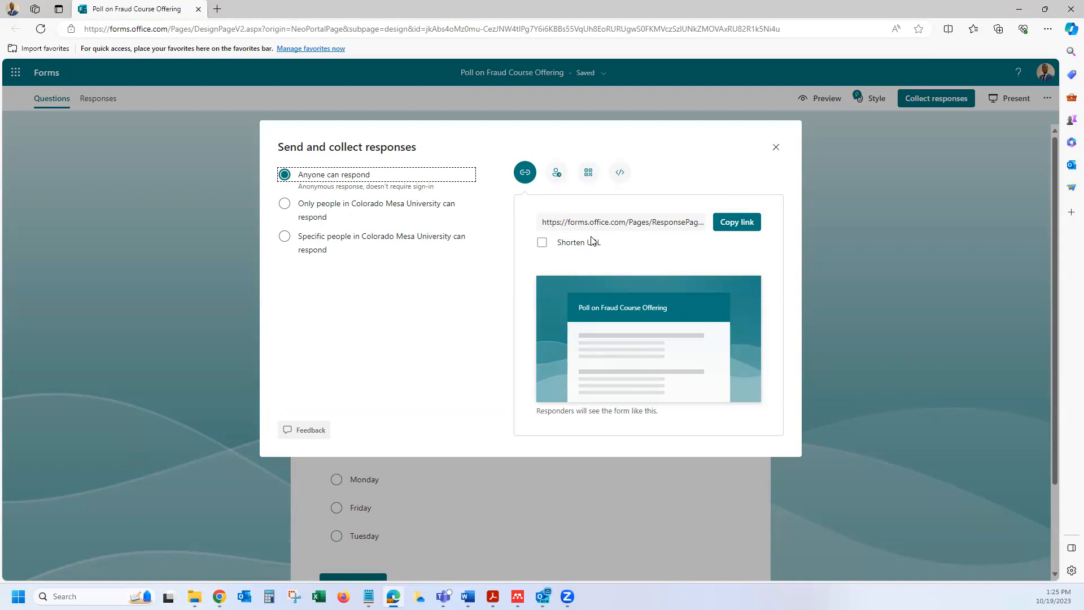
Step: Try shortening the response link's URL and switch back to the full link
click(543, 244)
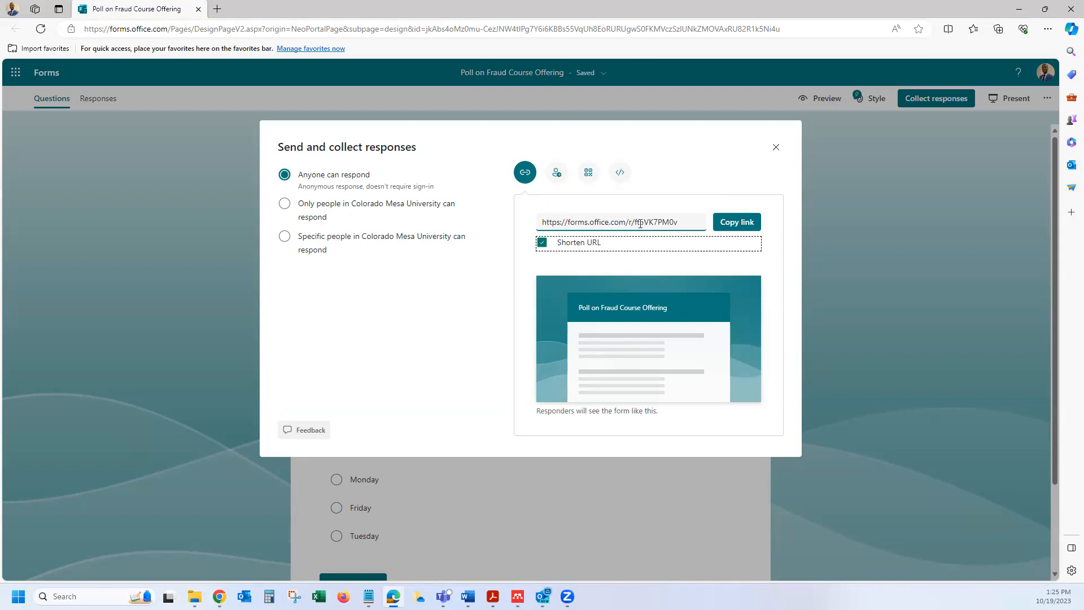
click(542, 243)
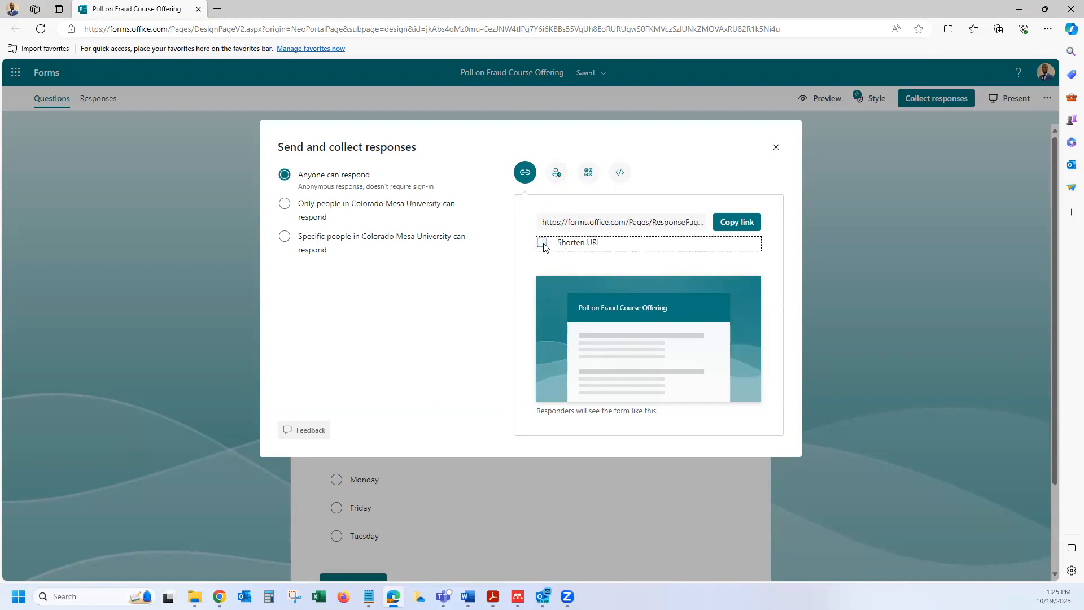
Step: Show the form for inviting people to take the quiz through Outlook or Teams
click(557, 178)
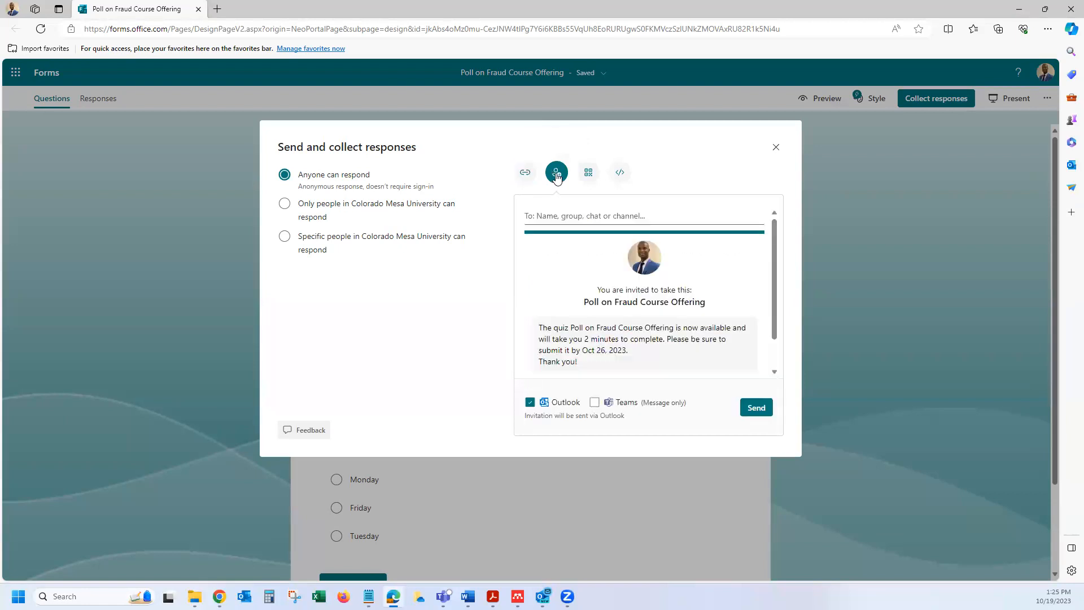